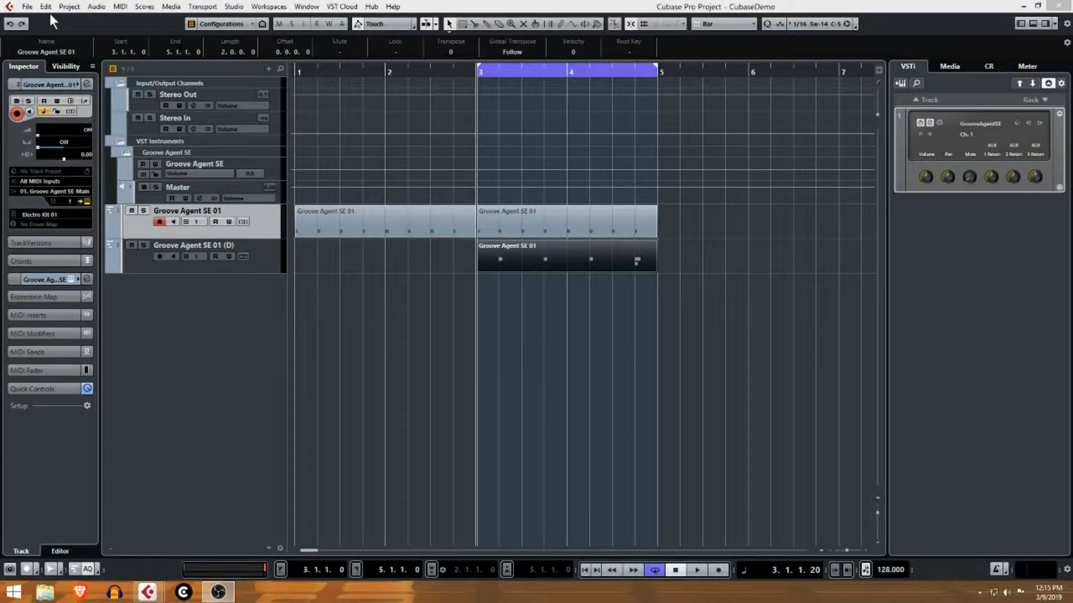
Save the project, then colour the Groove Agent SE folder track red.
{"action": "left_click", "coordinate": [28, 7]}
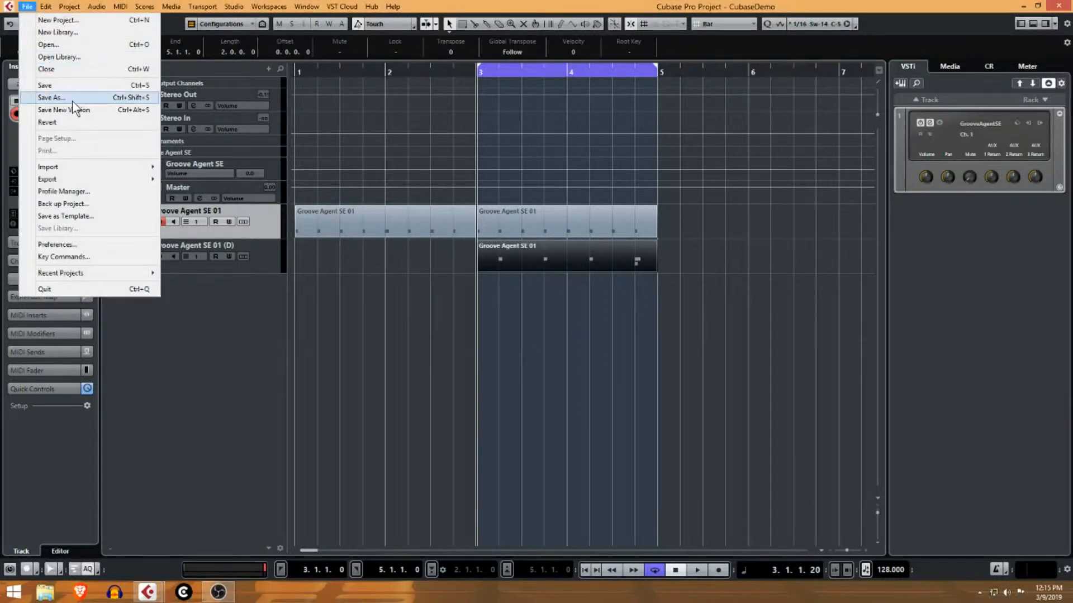
{"action": "left_click", "coordinate": [82, 85]}
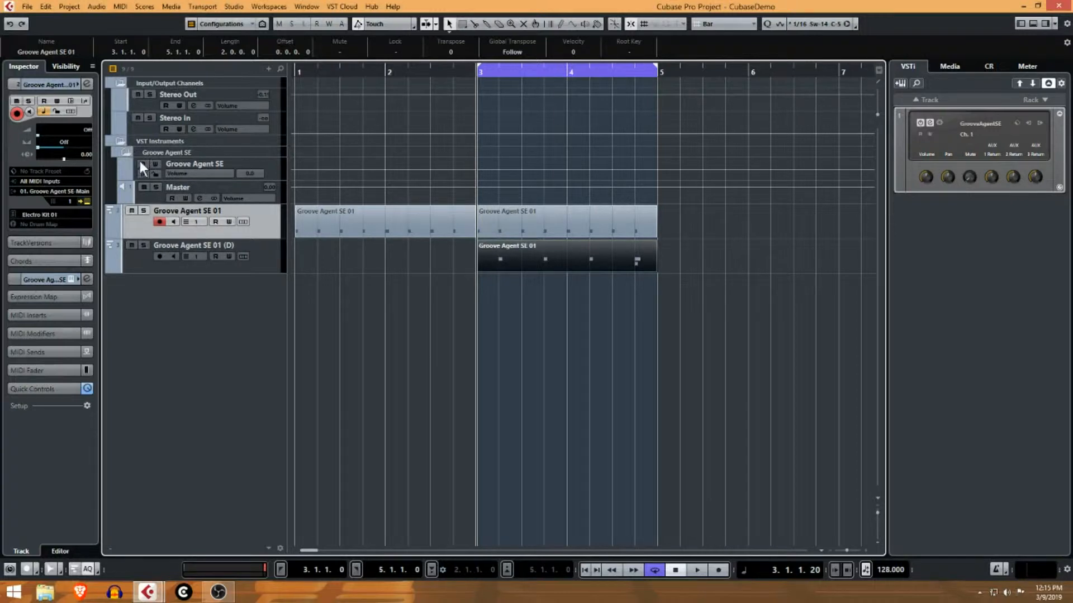
{"action": "left_click", "coordinate": [125, 150]}
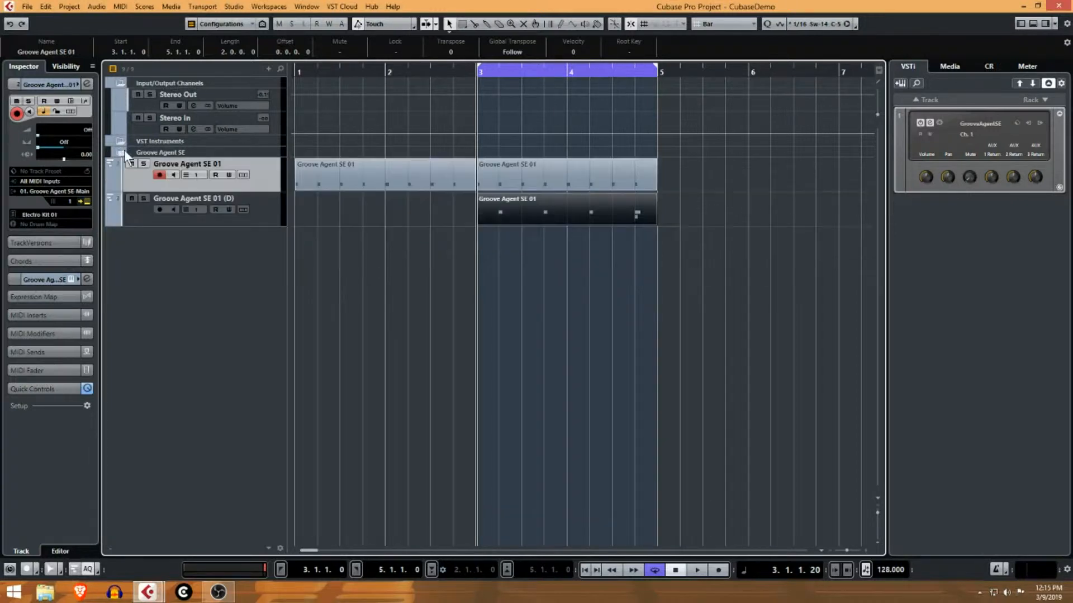
{"action": "left_click", "coordinate": [132, 153]}
{"action": "left_click", "coordinate": [121, 151]}
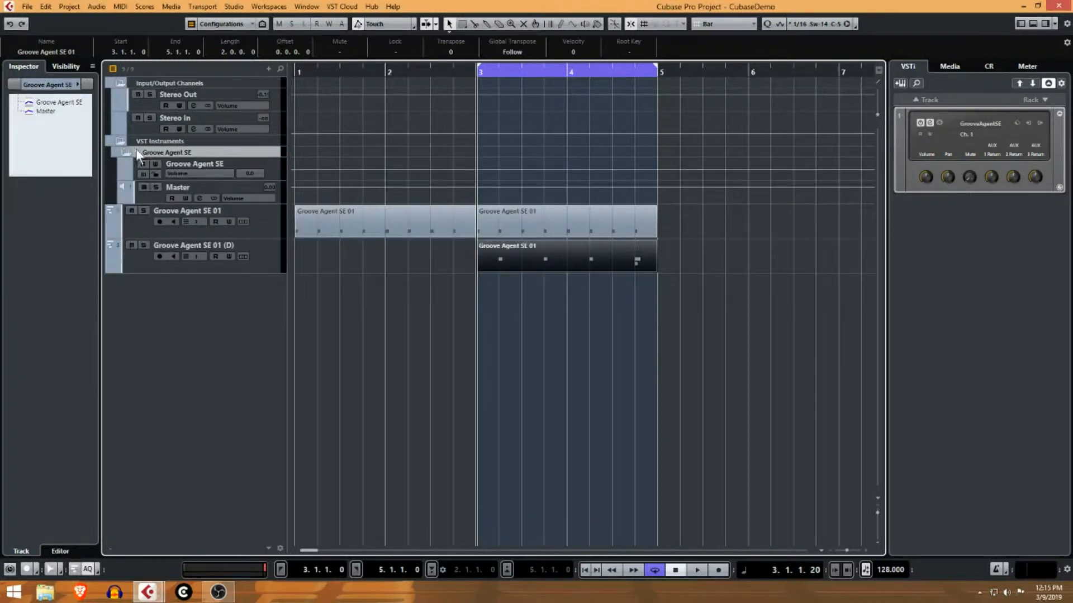
{"action": "left_click", "coordinate": [77, 83]}
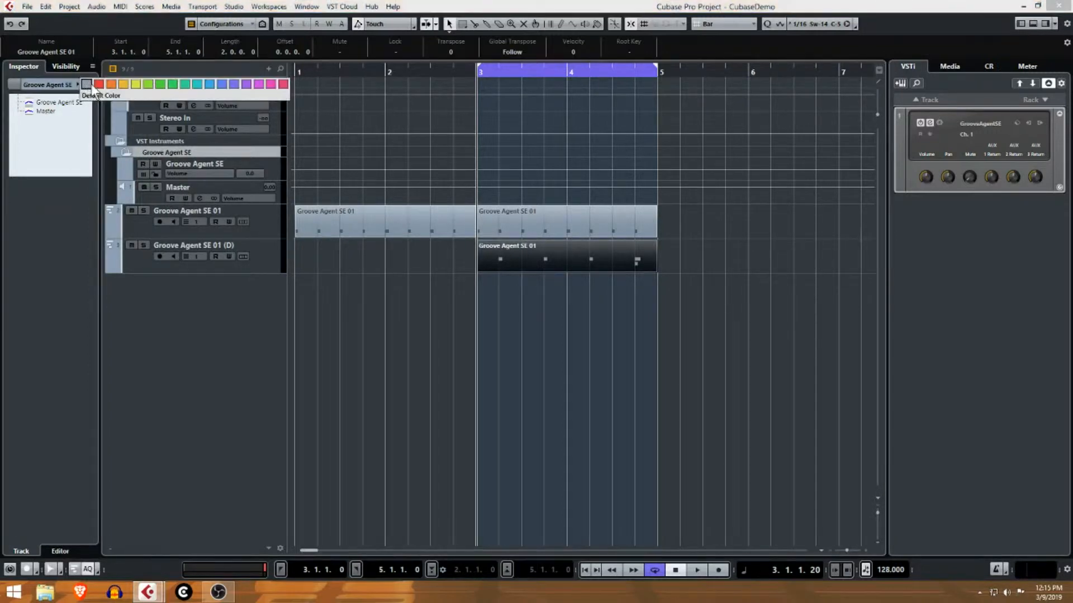
{"action": "left_click", "coordinate": [119, 84]}
Colour the Groove Agent SE instrument channel and the Master channel red.
{"action": "left_click", "coordinate": [129, 170]}
{"action": "left_click", "coordinate": [76, 84]}
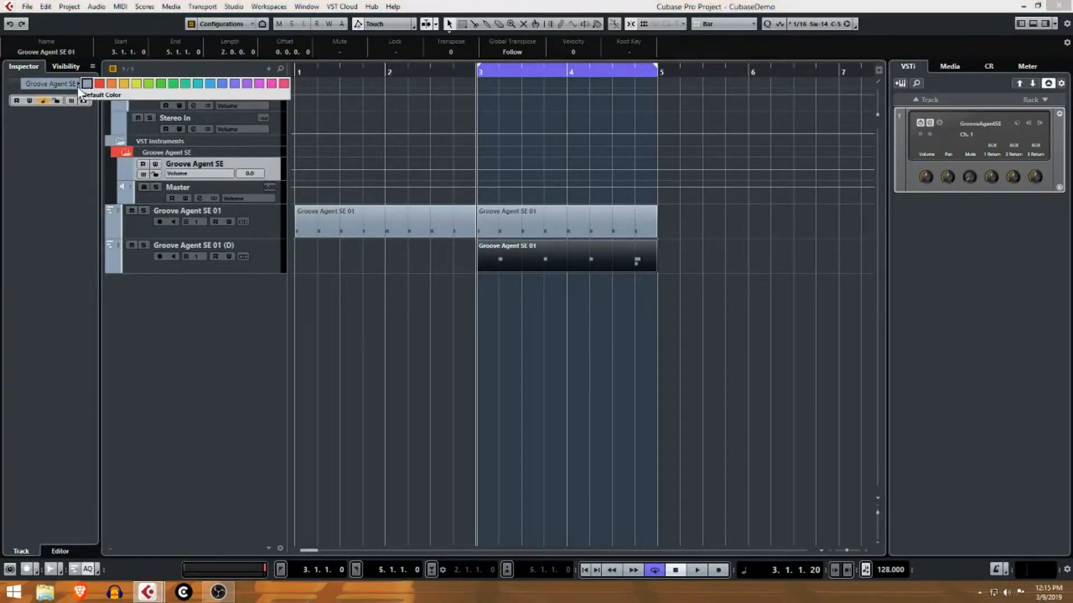
{"action": "left_click", "coordinate": [119, 84]}
{"action": "left_click", "coordinate": [126, 190]}
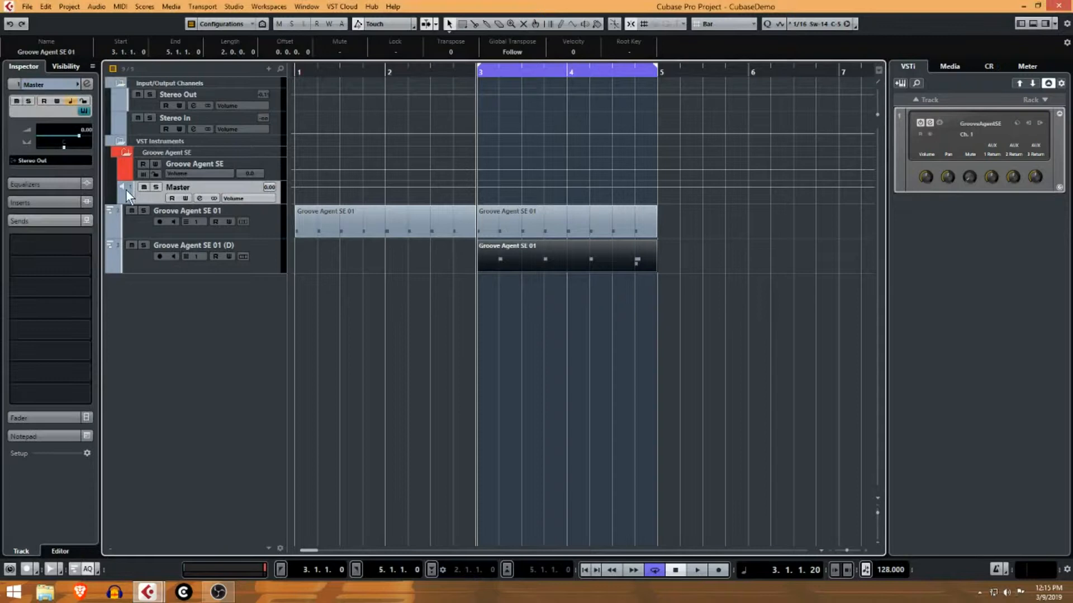
{"action": "left_click", "coordinate": [76, 84]}
{"action": "left_click", "coordinate": [118, 84]}
Colour the Groove Agent SE 01 track and its (D) duplicate red.
{"action": "left_click", "coordinate": [130, 219]}
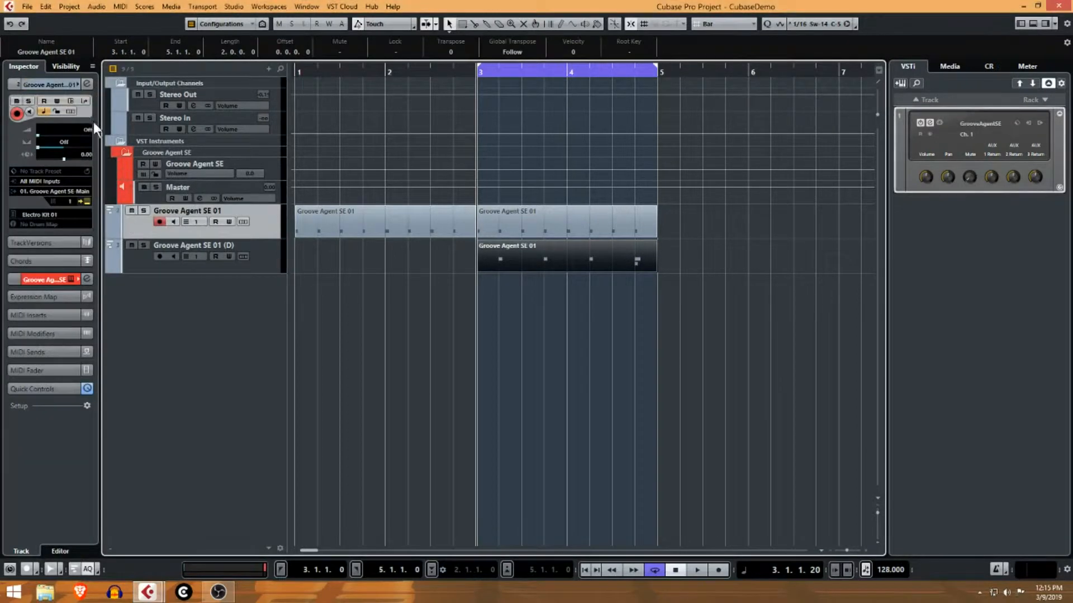
{"action": "left_click", "coordinate": [77, 84]}
{"action": "left_click", "coordinate": [99, 84]}
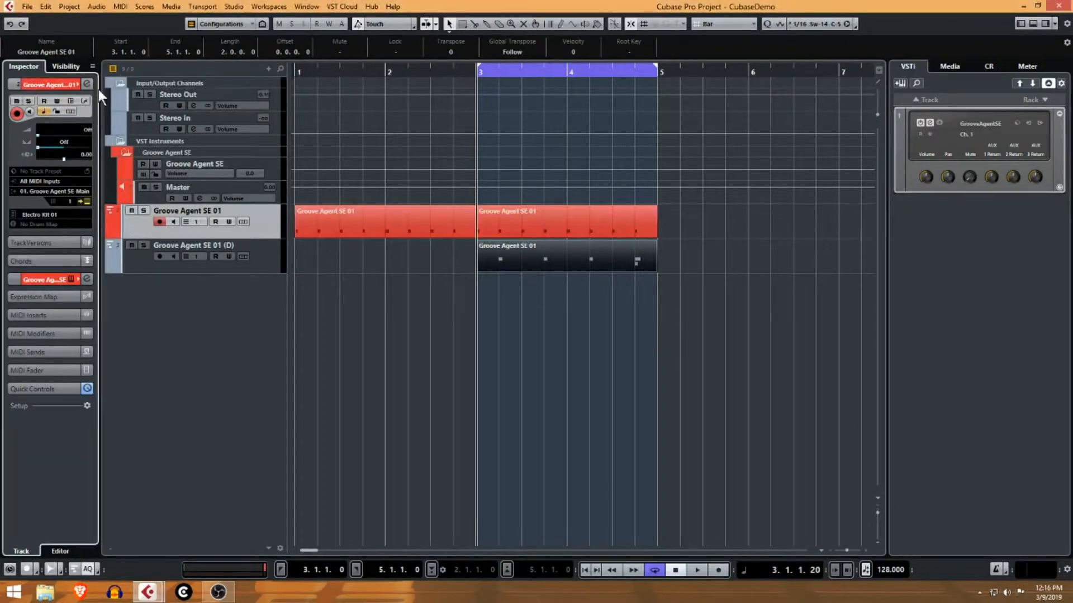
{"action": "left_click", "coordinate": [124, 253]}
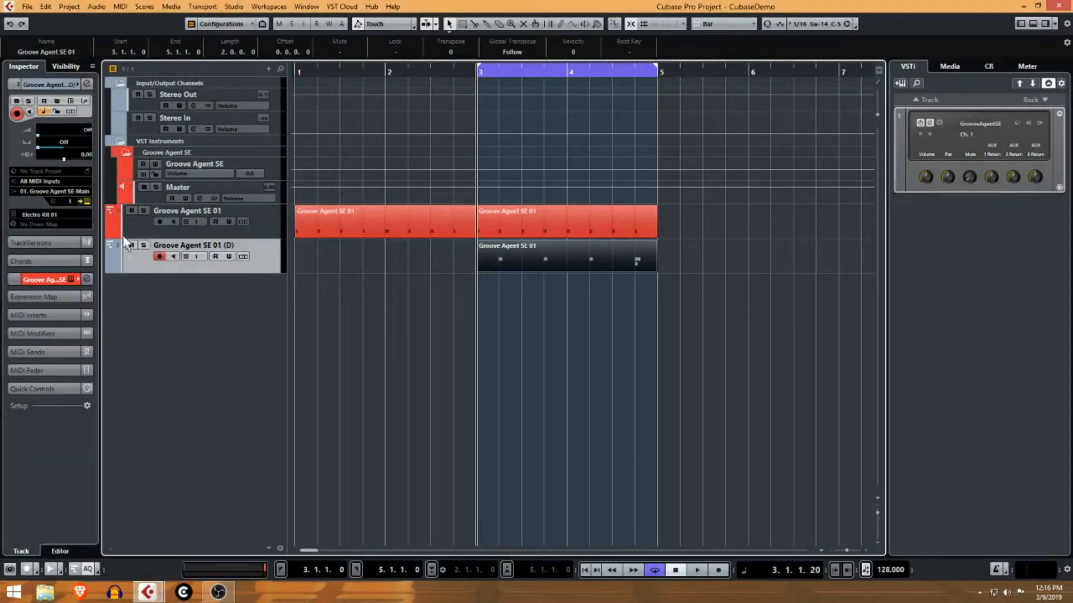
{"action": "left_click", "coordinate": [76, 84]}
{"action": "left_click", "coordinate": [98, 84]}
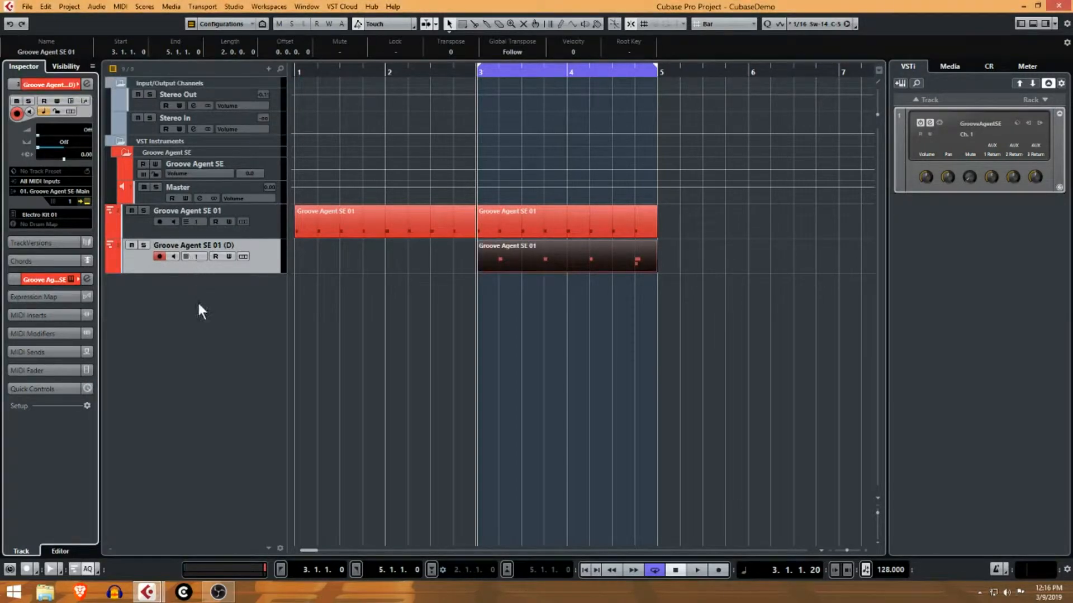
Rename the Groove Agent SE 01 track to 'Kick'.
{"action": "left_click", "coordinate": [209, 209]}
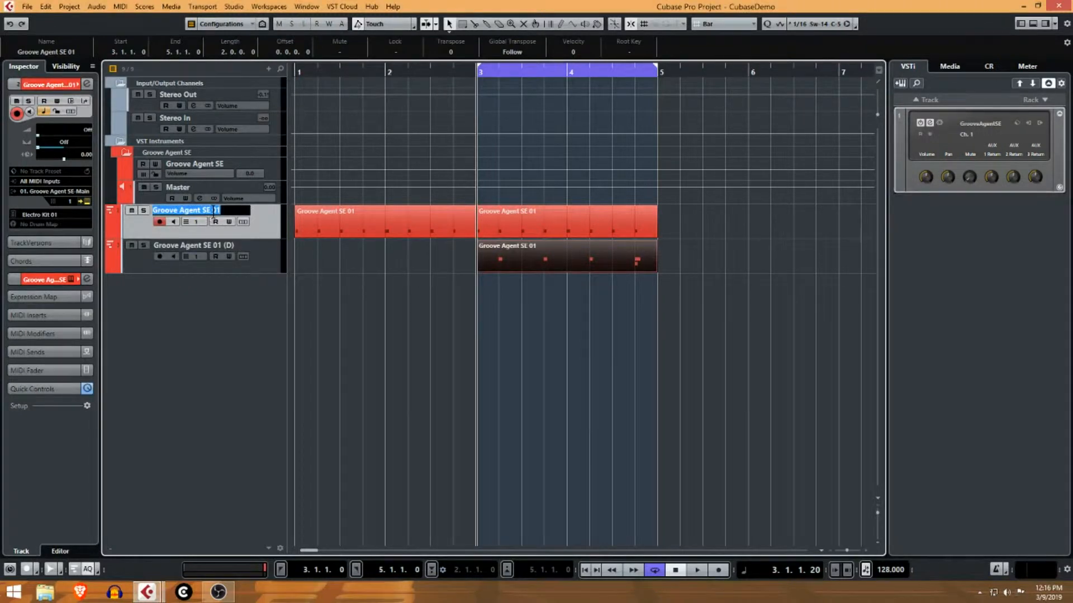
{"action": "double_click", "coordinate": [209, 209]}
{"action": "type", "text": "Kick"}
{"action": "key", "text": "Return"}
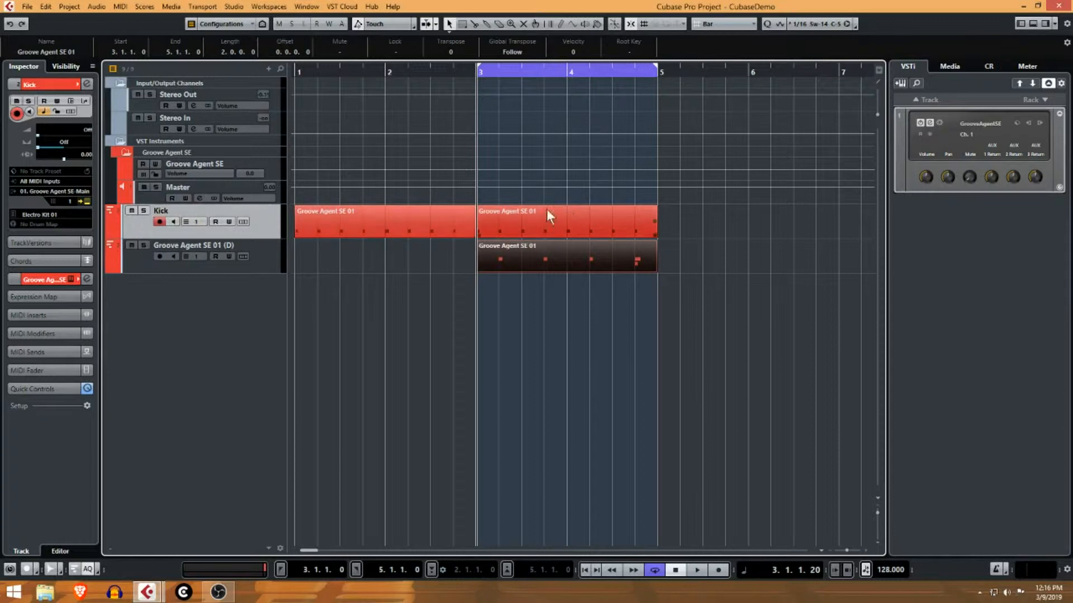
Name the first event on the Kick track 'Kick' in the info line.
{"action": "left_click", "coordinate": [374, 212]}
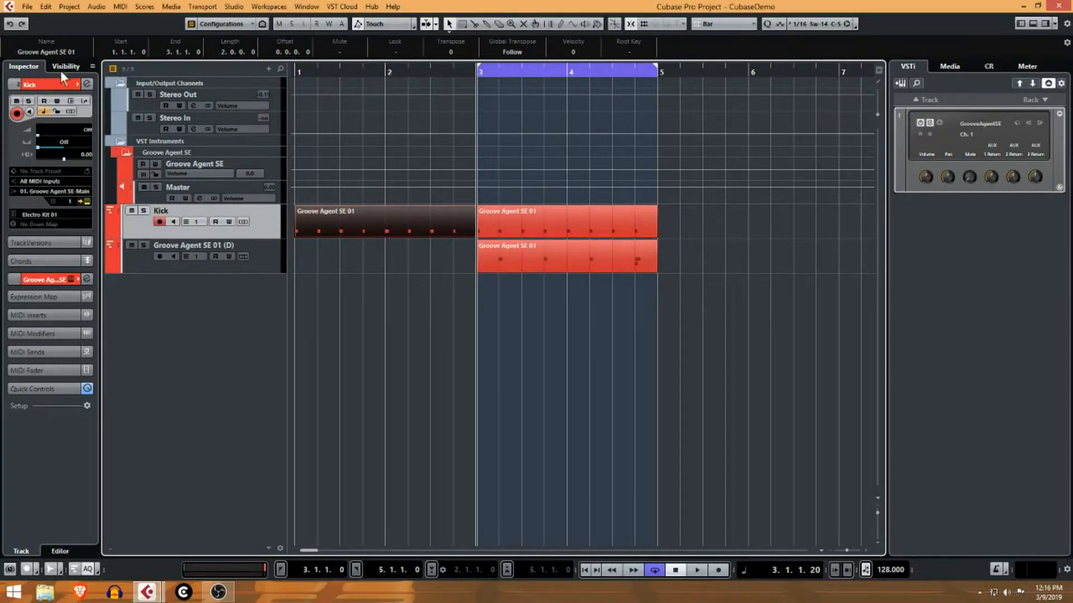
{"action": "left_click", "coordinate": [70, 52]}
{"action": "type", "text": "Kic"}
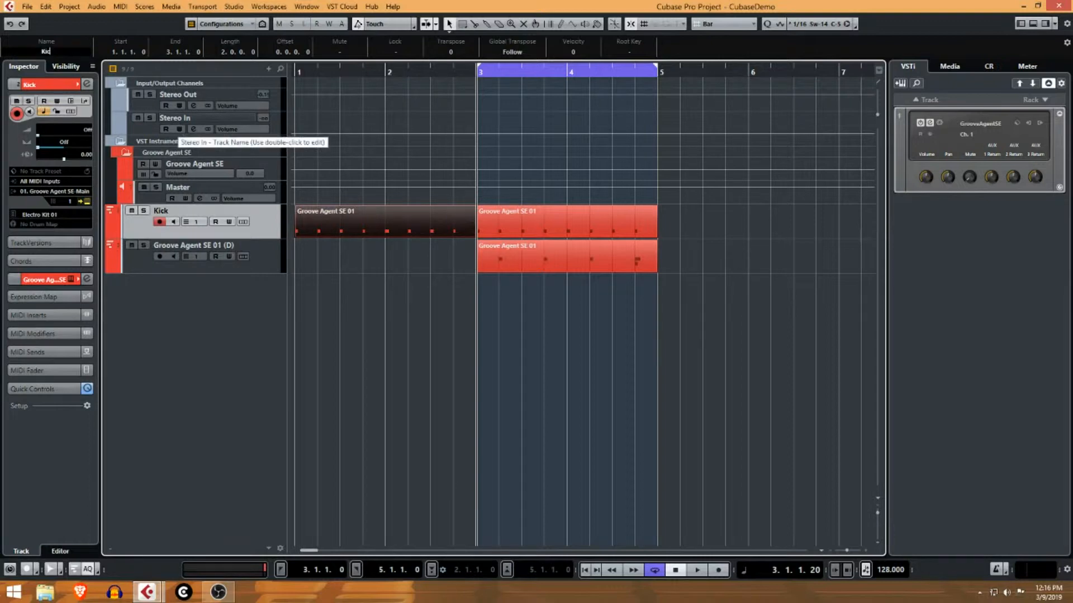
{"action": "type", "text": "k"}
{"action": "key", "text": "Return"}
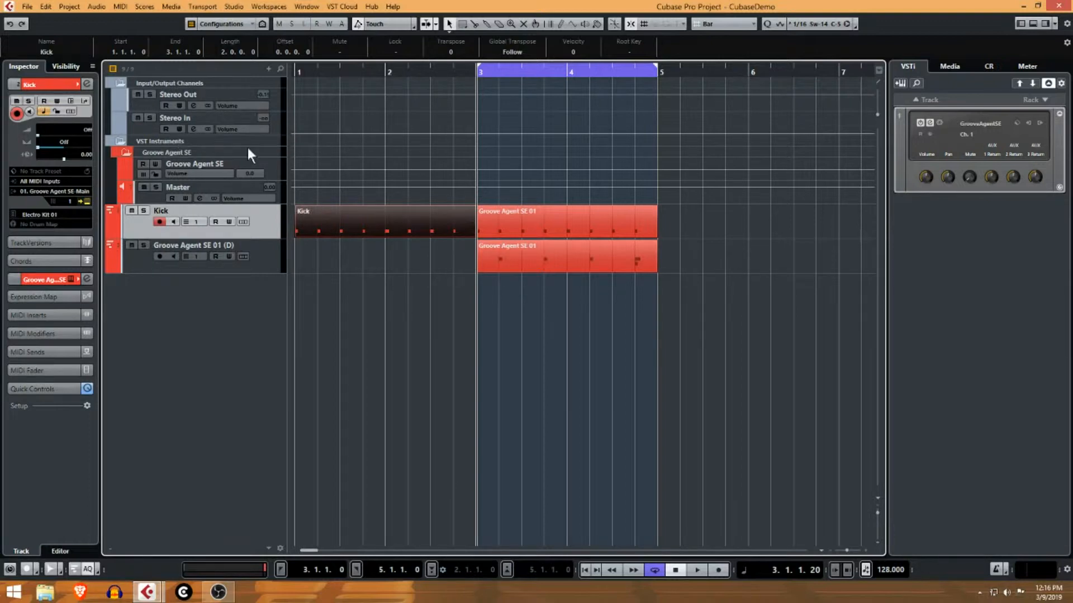
Select both Kick track events and name them 'Basic Kick' in the info line.
{"action": "left_click", "coordinate": [570, 224]}
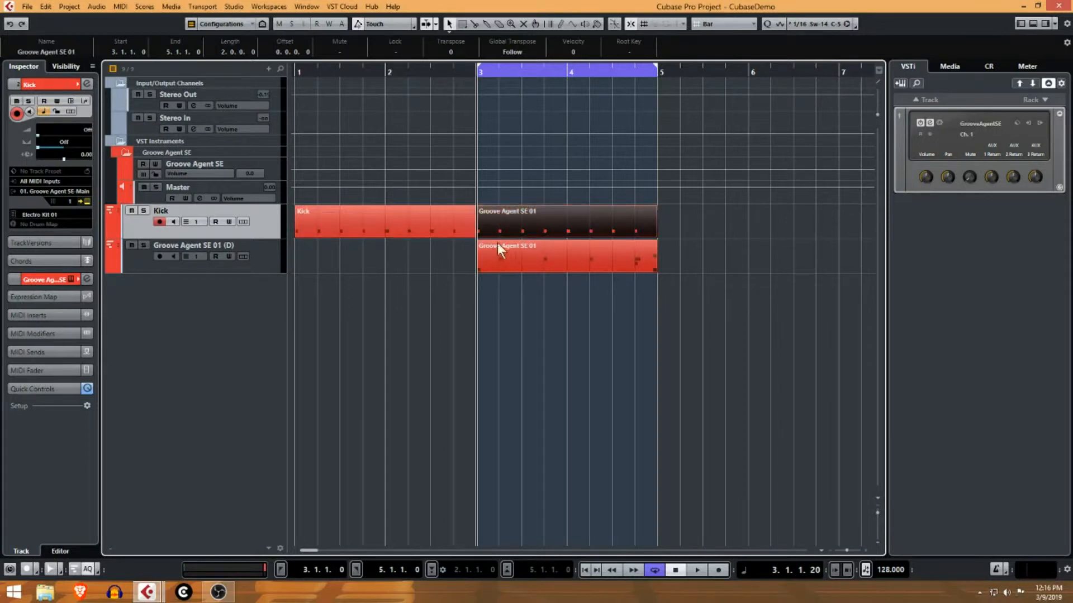
{"action": "left_click", "coordinate": [409, 219]}
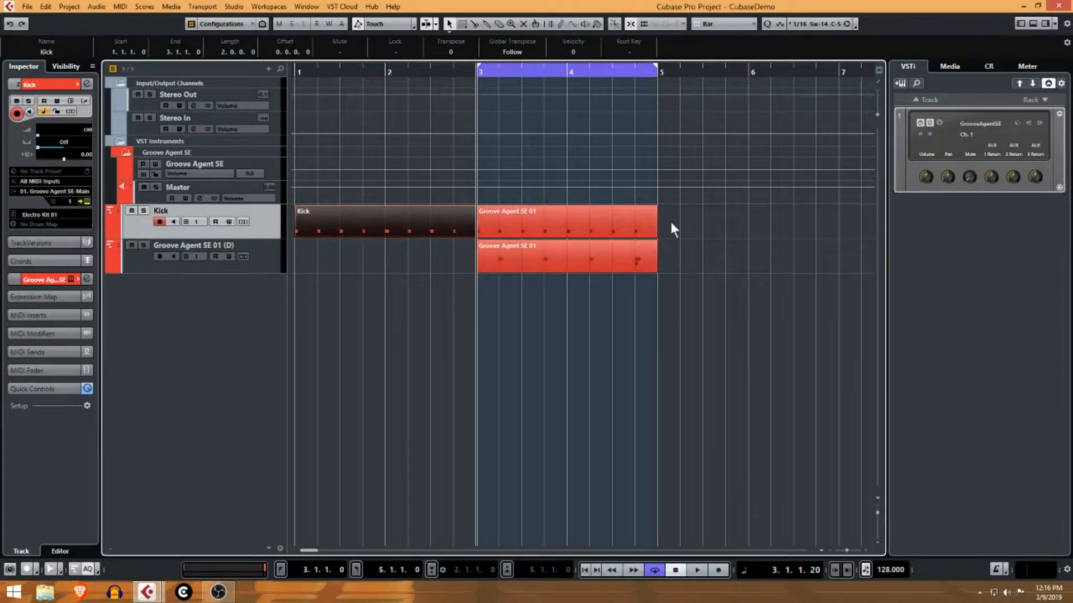
{"action": "left_click_drag", "start_coordinate": [684, 212], "coordinate": [407, 221]}
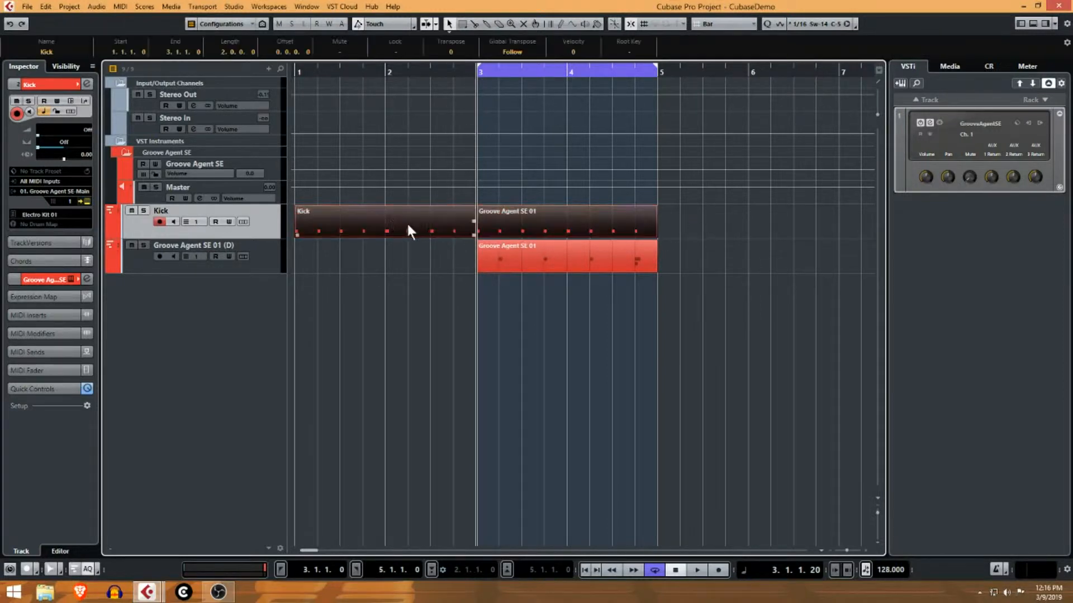
{"action": "left_click", "coordinate": [46, 52]}
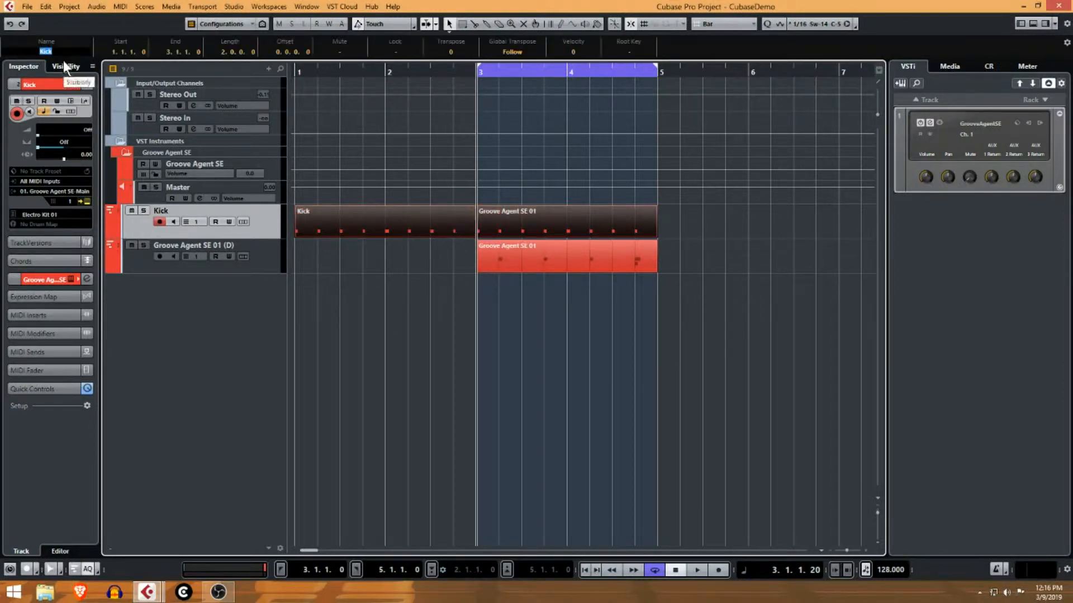
{"action": "type", "text": "Basic C"}
{"action": "key", "text": "BackSpace"}
{"action": "type", "text": "Kick"}
{"action": "key", "text": "Return"}
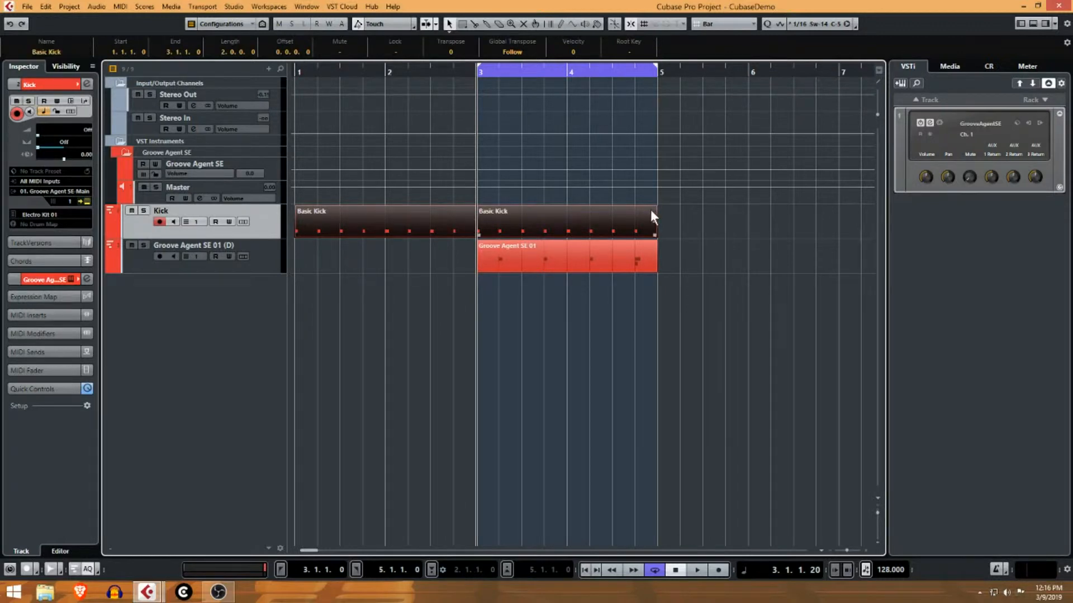
Reselect the Kick track's events with Select All Events, then deselect them.
{"action": "left_click", "coordinate": [674, 217]}
{"action": "left_click", "coordinate": [300, 221]}
{"action": "right_click", "coordinate": [273, 224]}
{"action": "left_click", "coordinate": [329, 248]}
{"action": "left_click", "coordinate": [690, 225]}
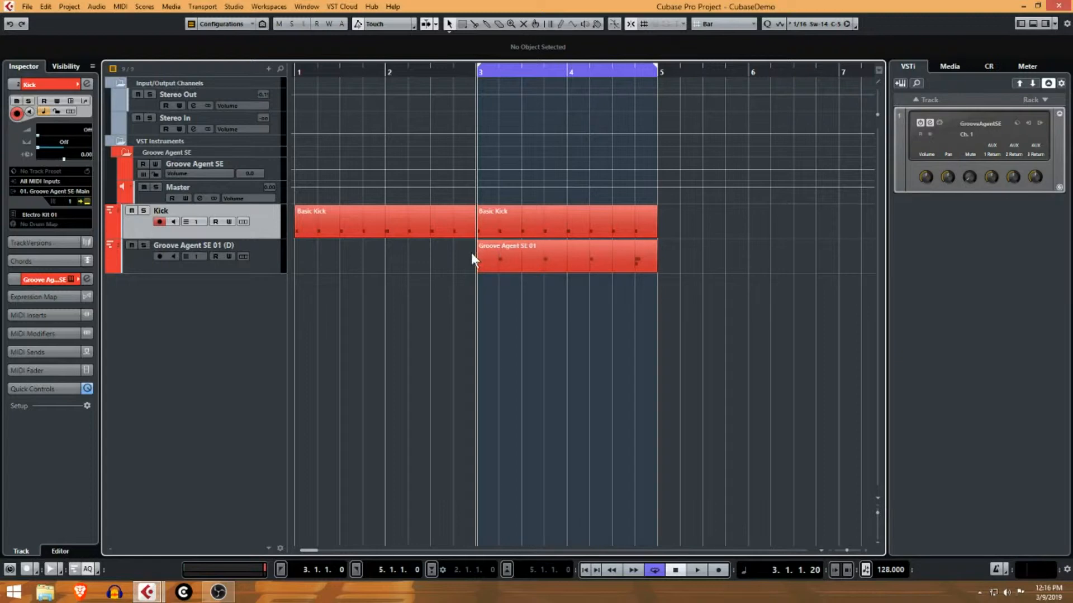
Select all events on the Kick track from its right-click menu.
{"action": "right_click", "coordinate": [264, 219]}
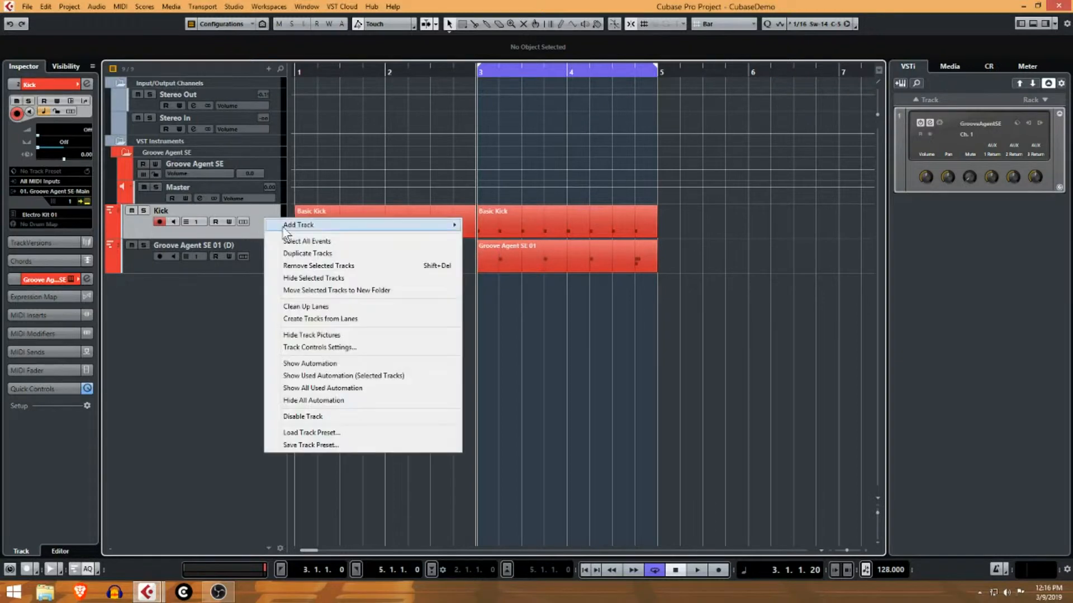
{"action": "left_click", "coordinate": [312, 240]}
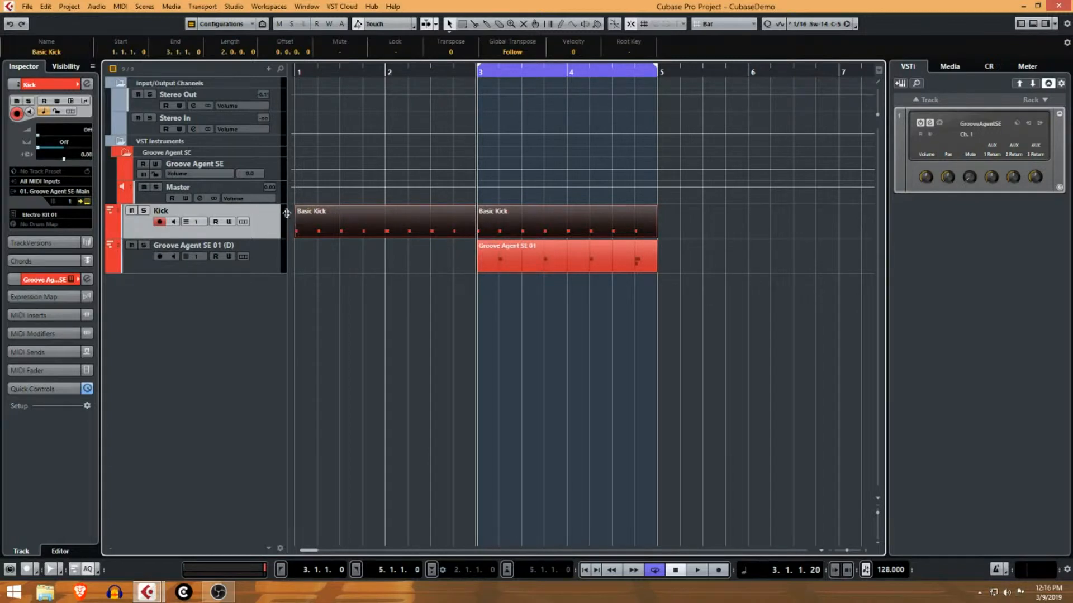
{"action": "left_click_drag", "start_coordinate": [291, 213], "coordinate": [893, 269]}
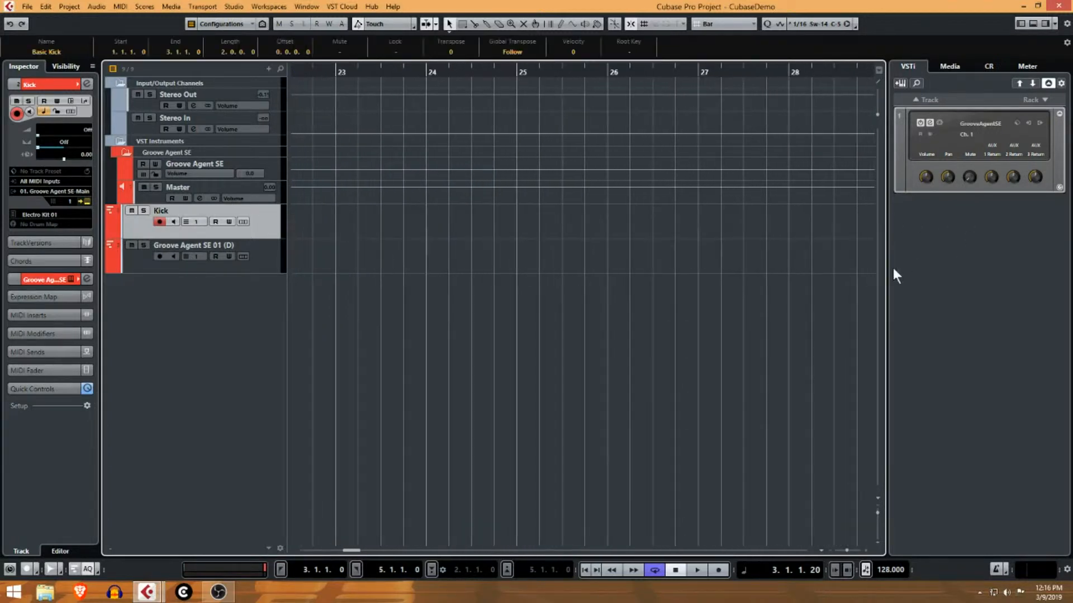
{"action": "left_click_drag", "start_coordinate": [345, 551], "coordinate": [247, 553]}
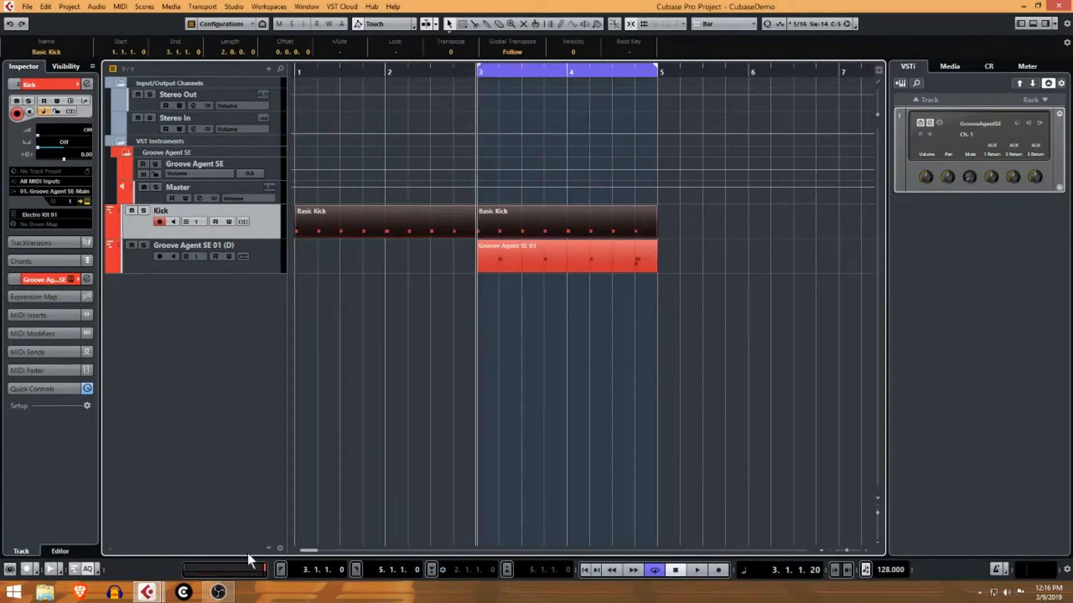
{"action": "right_click", "coordinate": [268, 217]}
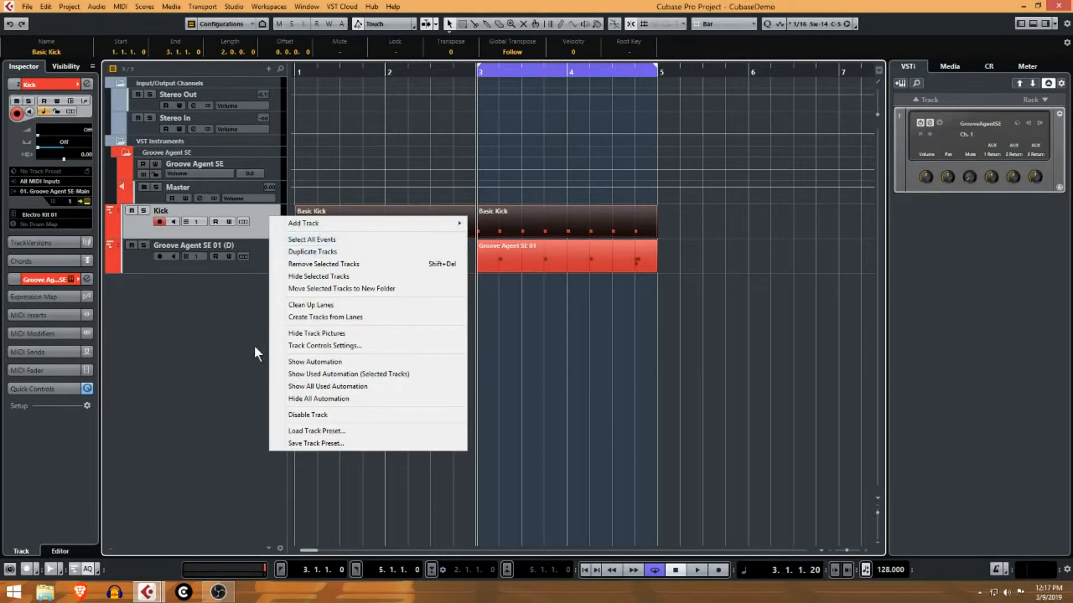
{"action": "left_click", "coordinate": [235, 341]}
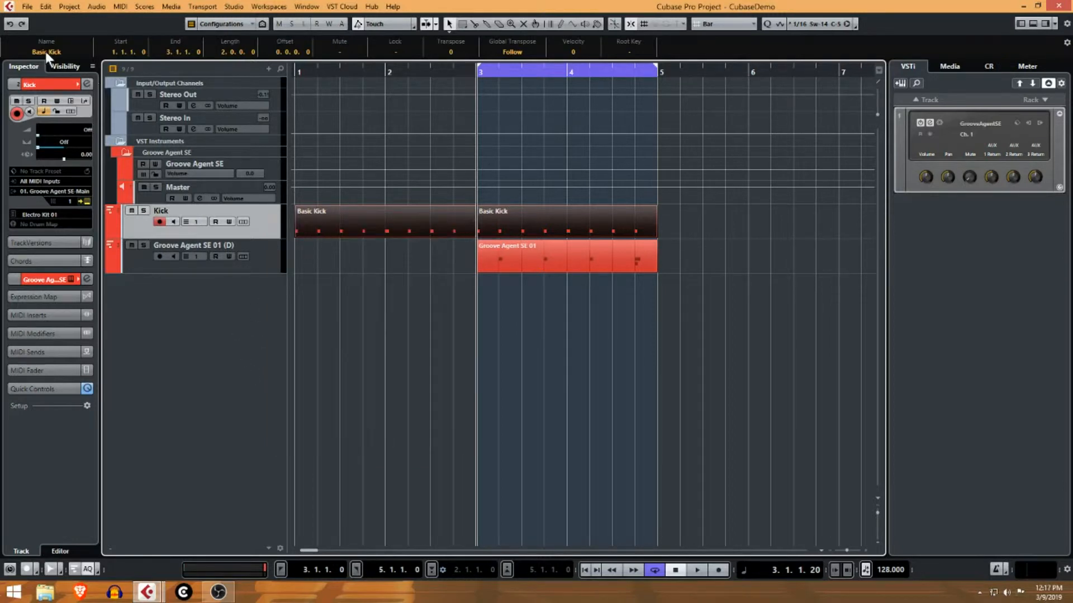
Delete the second Basic Kick event and copy the first one to bar 3.
{"action": "left_click", "coordinate": [737, 214]}
{"action": "left_click", "coordinate": [585, 222]}
{"action": "key", "text": "Delete"}
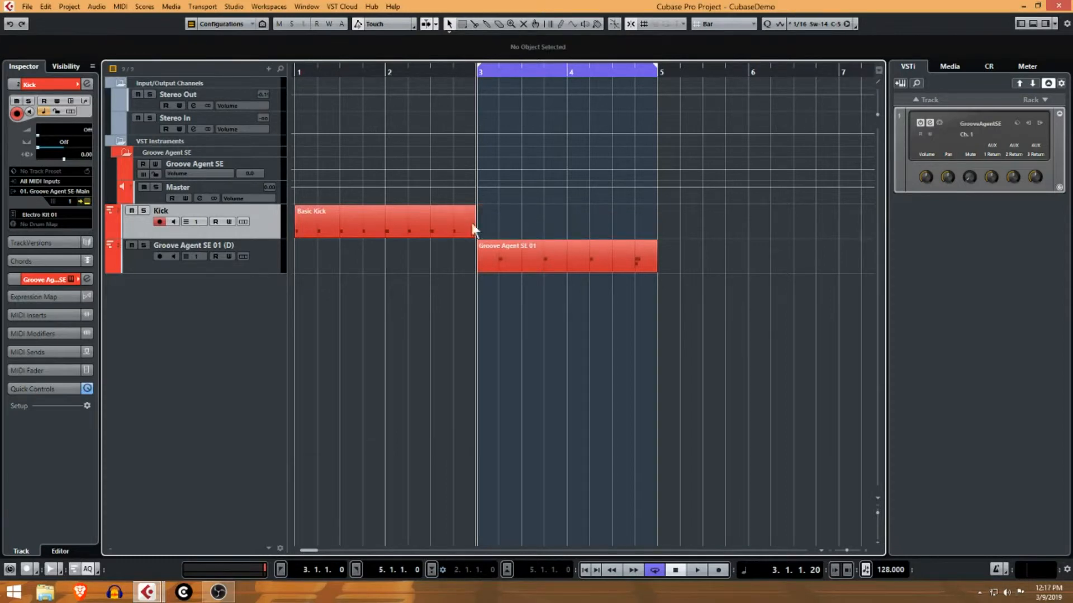
{"action": "left_click", "coordinate": [395, 226]}
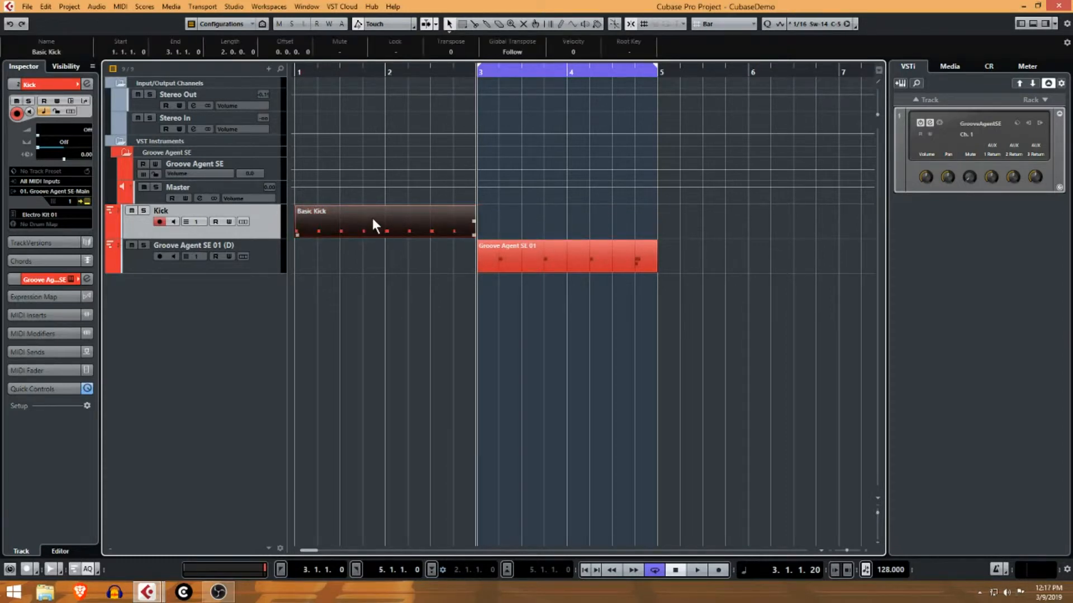
{"action": "left_click_drag", "start_coordinate": [373, 218], "coordinate": [535, 224]}
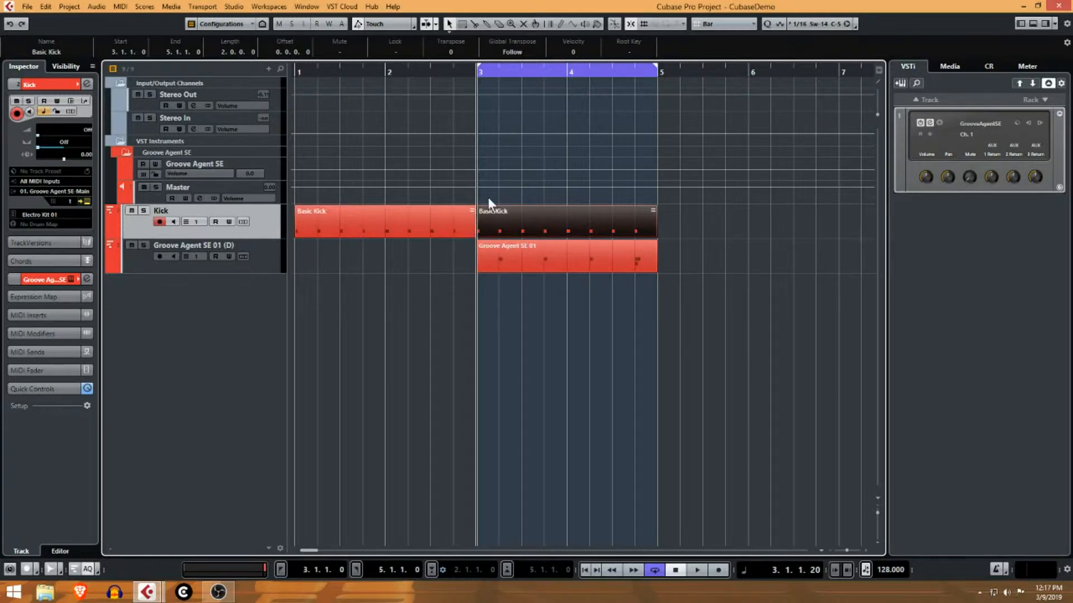
Rename the first kick event to 'Kick' in the info line and reselect it.
{"action": "left_click", "coordinate": [444, 220]}
{"action": "left_click", "coordinate": [39, 50]}
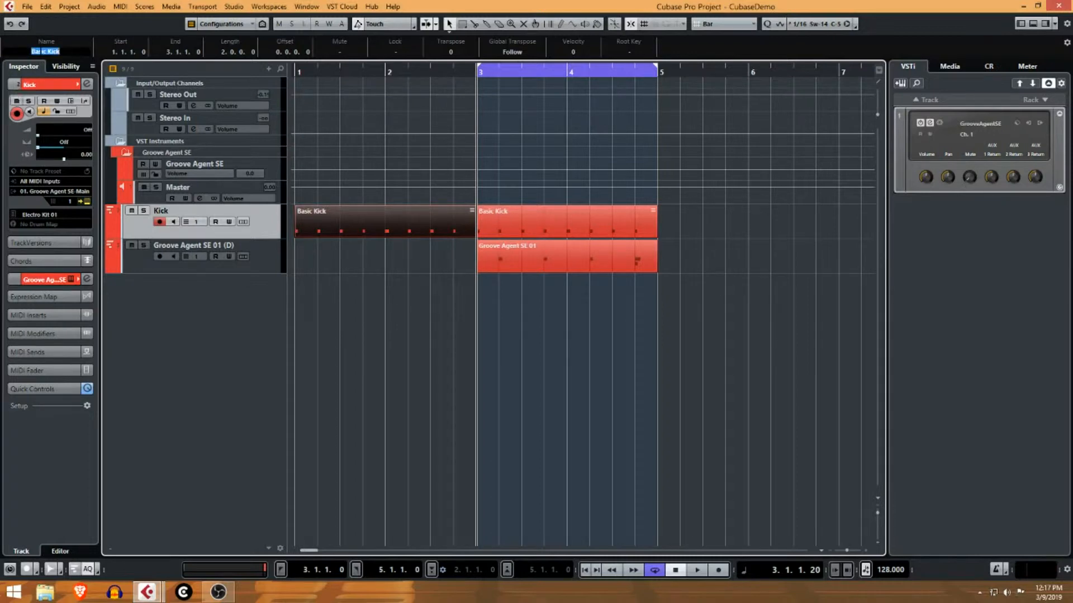
{"action": "type", "text": "Kick"}
{"action": "key", "text": "Return"}
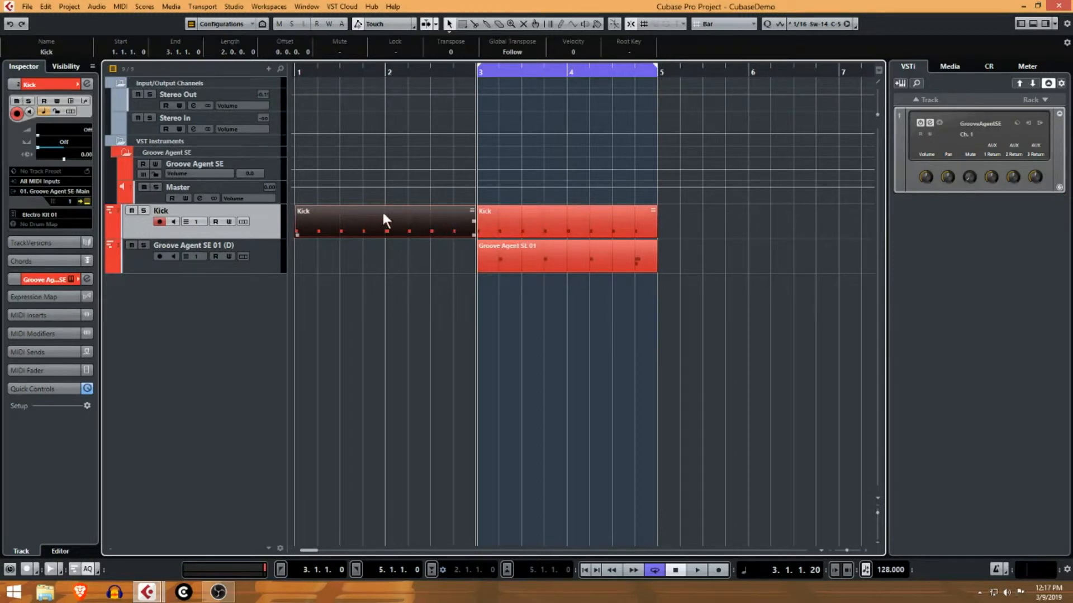
{"action": "left_click", "coordinate": [508, 230]}
{"action": "left_click", "coordinate": [455, 224]}
Open the first Kick event in the Key Editor, zoom in, and select all eight notes.
{"action": "double_click", "coordinate": [358, 230]}
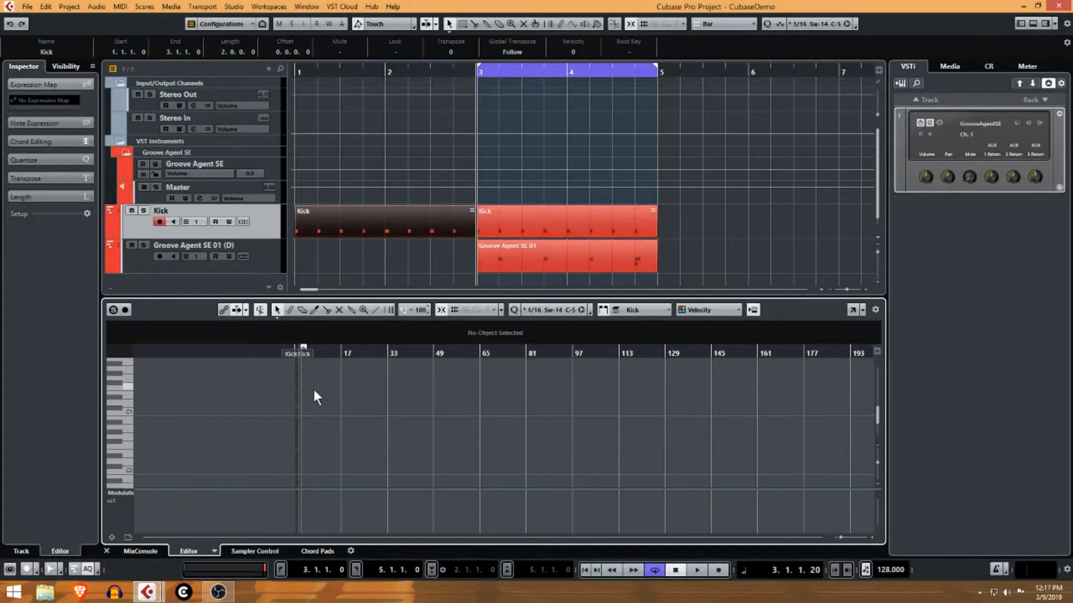
{"action": "left_click_drag", "start_coordinate": [847, 538], "coordinate": [860, 538]}
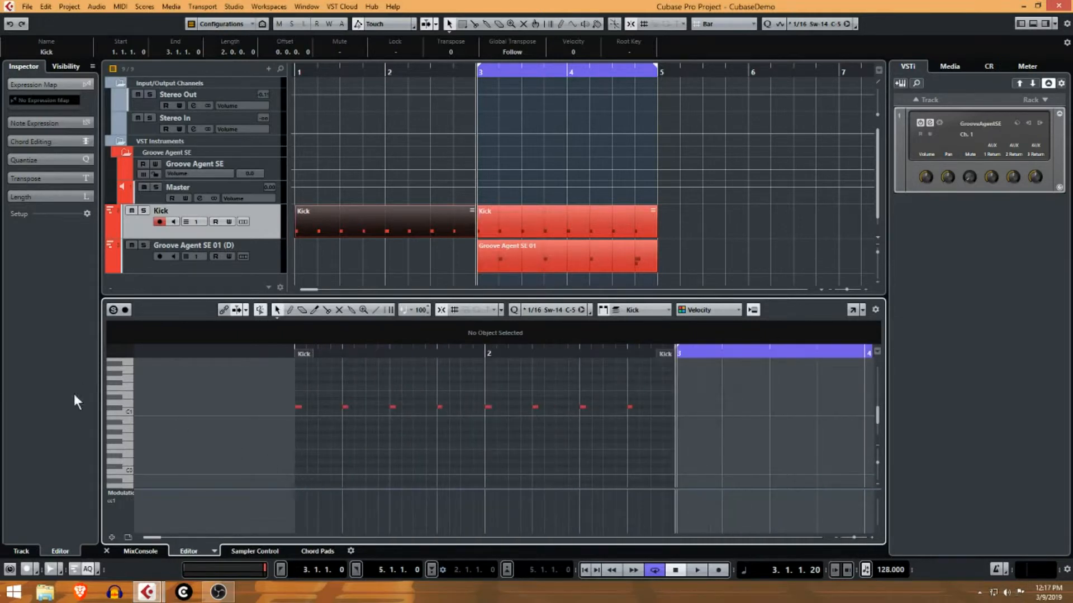
{"action": "left_click_drag", "start_coordinate": [262, 393], "coordinate": [711, 427]}
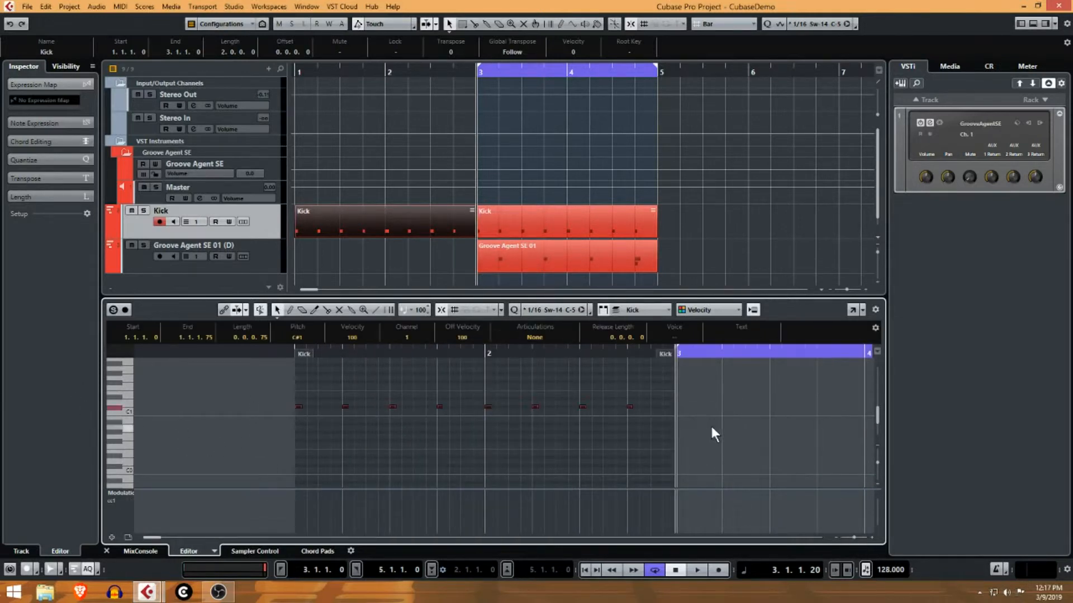
Show Velocity in the controller lane and raise all eight kick notes to 127.
{"action": "left_click", "coordinate": [130, 492]}
{"action": "left_click", "coordinate": [162, 267]}
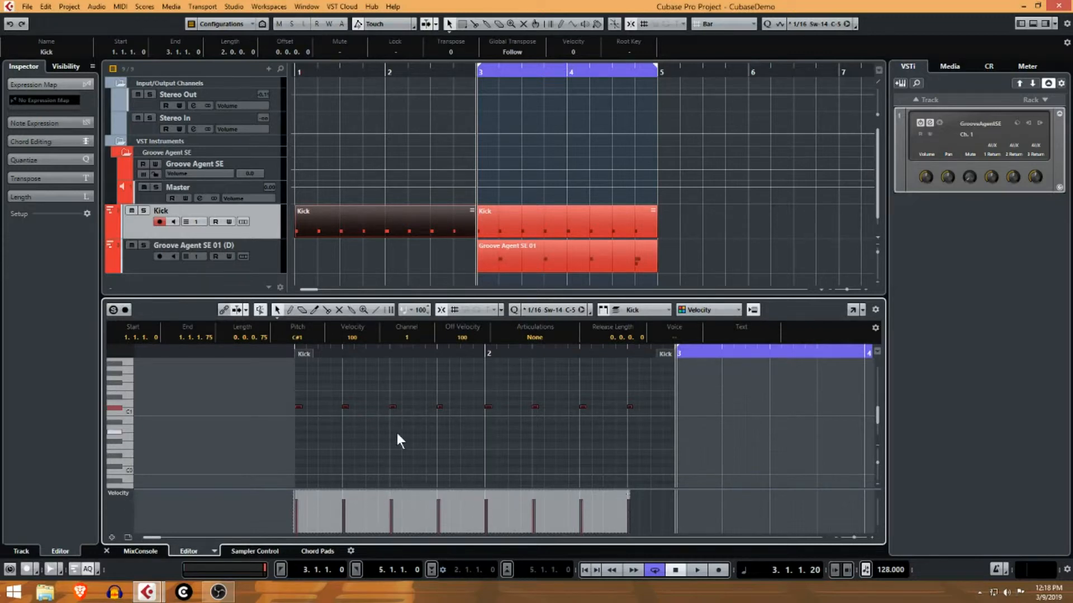
{"action": "left_click_drag", "start_coordinate": [478, 494], "coordinate": [461, 491]}
{"action": "left_click", "coordinate": [446, 478]}
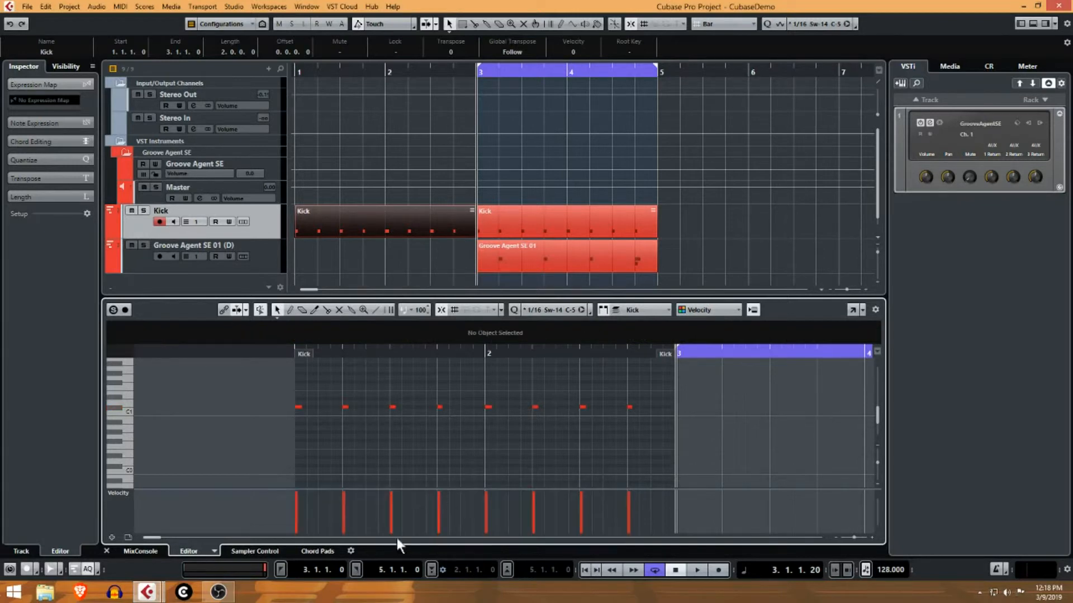
{"action": "left_click", "coordinate": [344, 498]}
{"action": "left_click", "coordinate": [391, 501]}
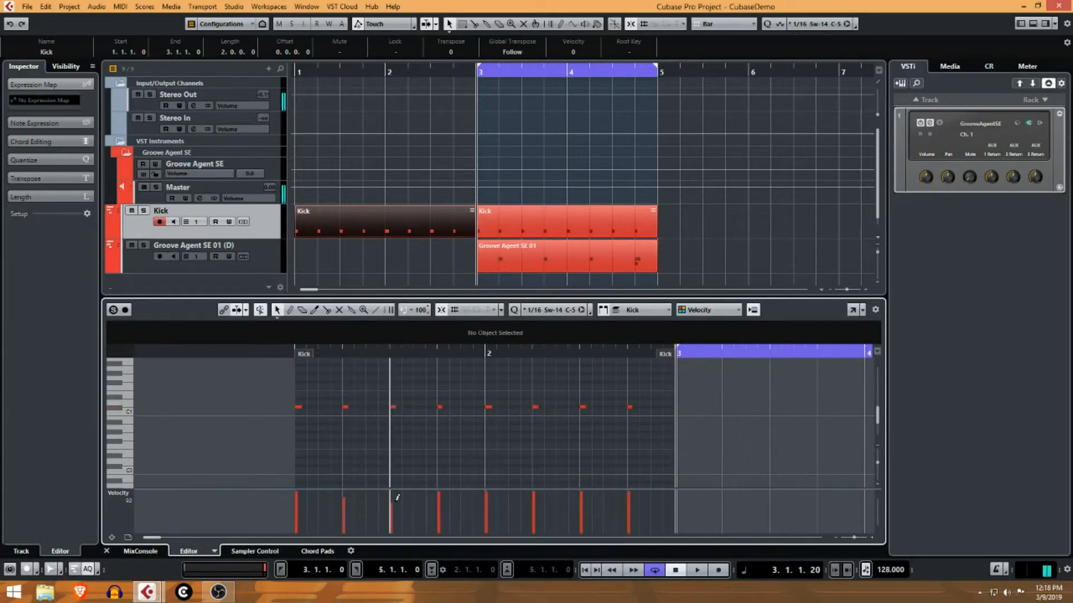
{"action": "left_click", "coordinate": [438, 496]}
{"action": "left_click", "coordinate": [490, 495]}
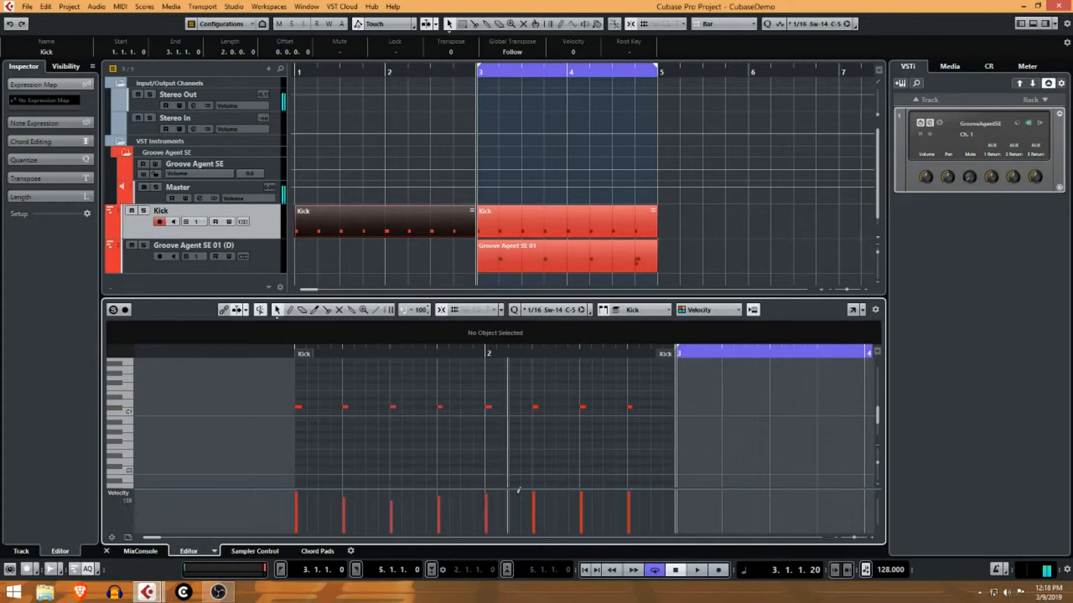
{"action": "left_click", "coordinate": [537, 498]}
{"action": "left_click_drag", "start_coordinate": [596, 497], "coordinate": [594, 508]}
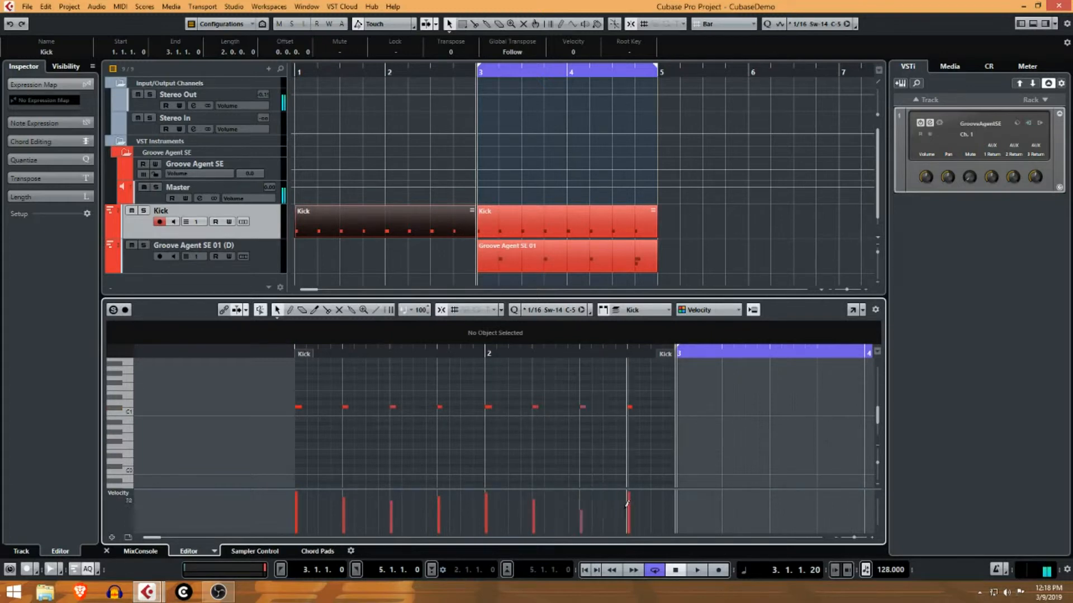
{"action": "left_click", "coordinate": [632, 498]}
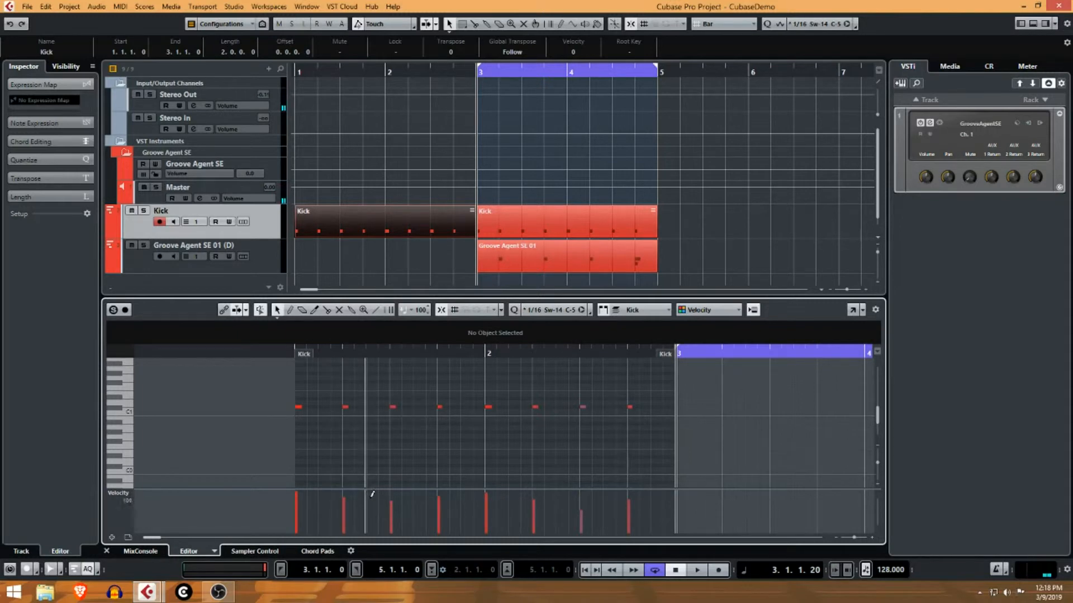
{"action": "left_click_drag", "start_coordinate": [345, 487], "coordinate": [673, 462]}
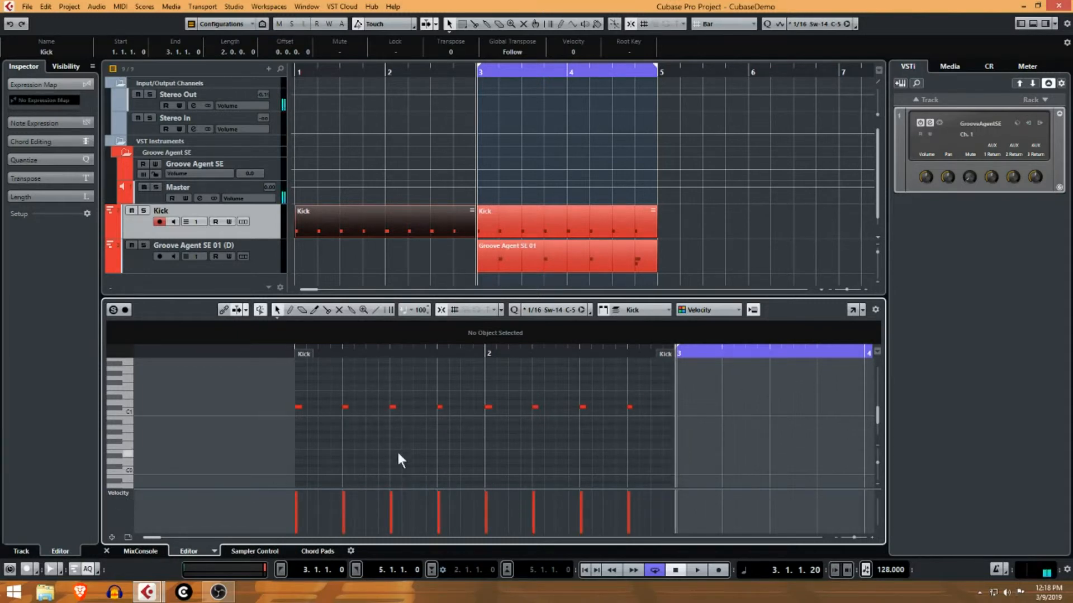
Switch to the Object Selection tool, select the eight kick notes, adjust their velocity, then deselect.
{"action": "right_click", "coordinate": [321, 392]}
{"action": "left_click", "coordinate": [320, 393]}
{"action": "left_click_drag", "start_coordinate": [284, 382], "coordinate": [716, 441]}
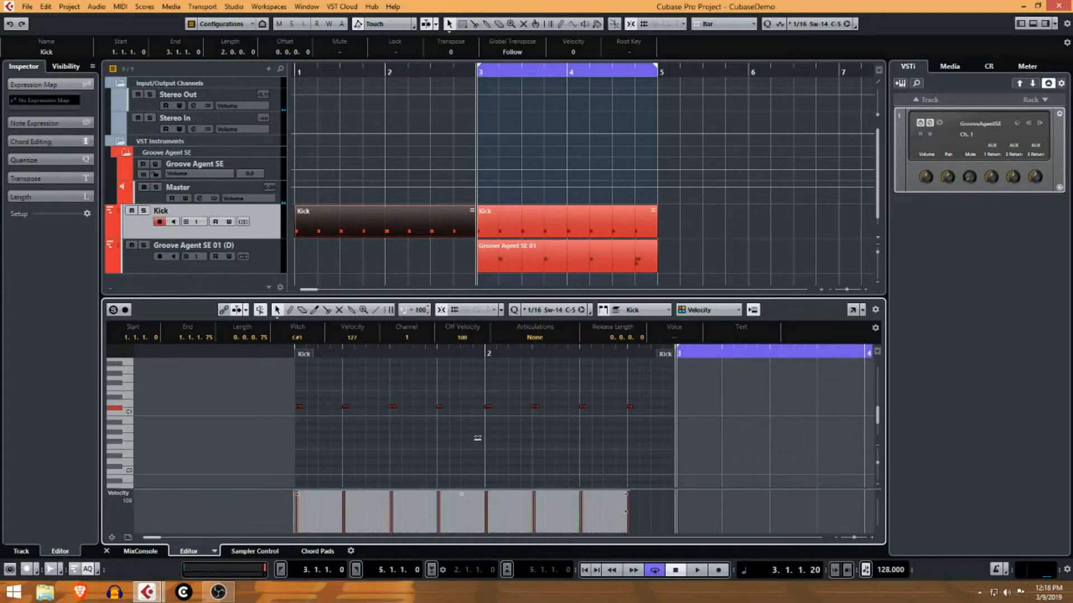
{"action": "left_click_drag", "start_coordinate": [466, 496], "coordinate": [468, 475]}
{"action": "left_click", "coordinate": [478, 438]}
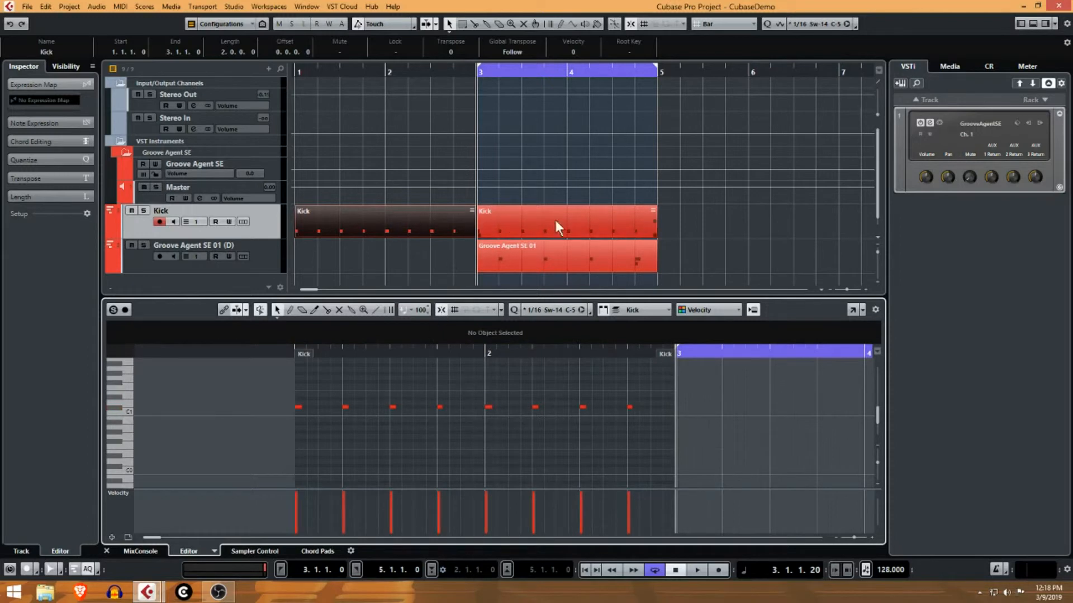
{"action": "left_click", "coordinate": [614, 220]}
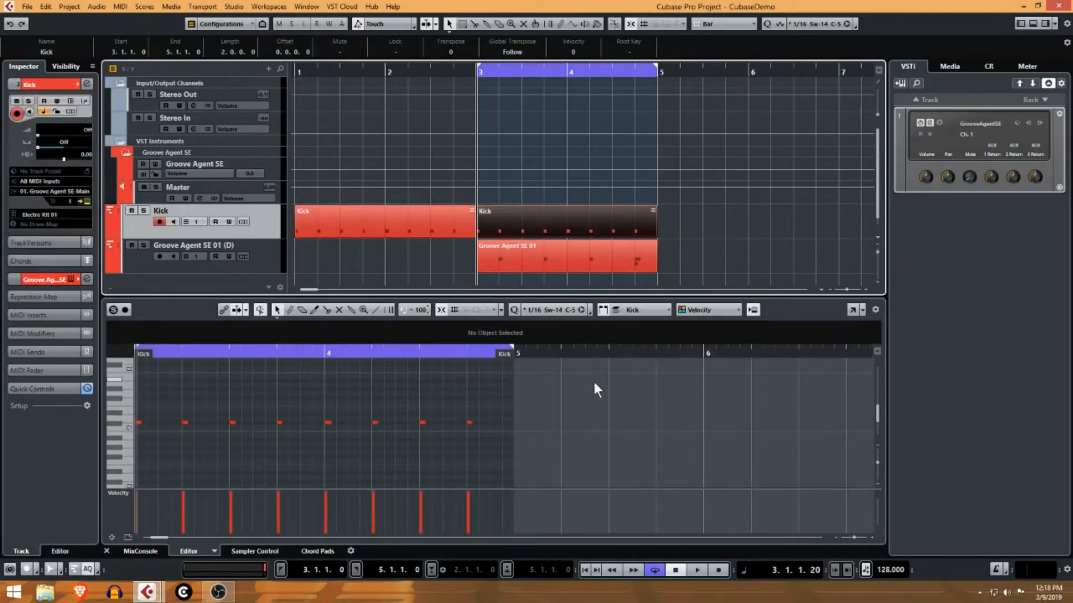
{"action": "left_click", "coordinate": [430, 224]}
{"action": "left_click", "coordinate": [597, 221]}
{"action": "left_click", "coordinate": [447, 220]}
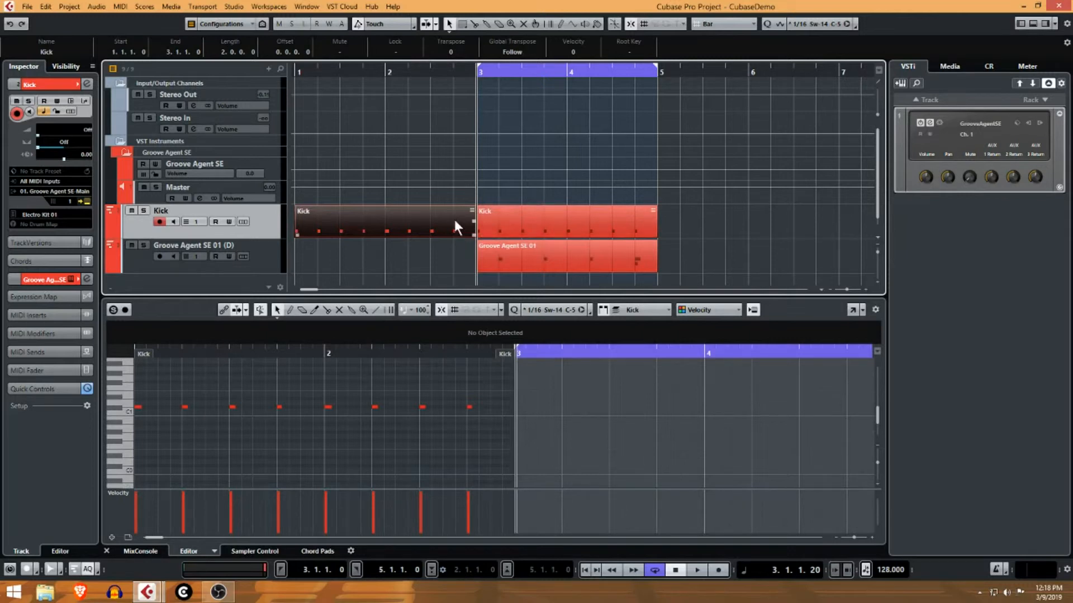
{"action": "left_click", "coordinate": [566, 229]}
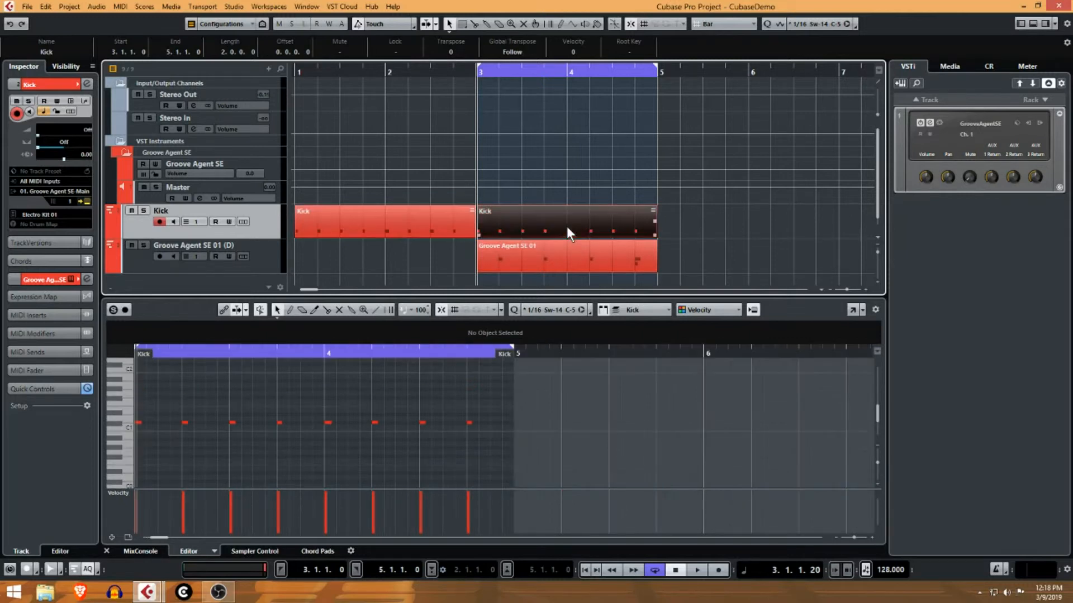
{"action": "left_click", "coordinate": [433, 223]}
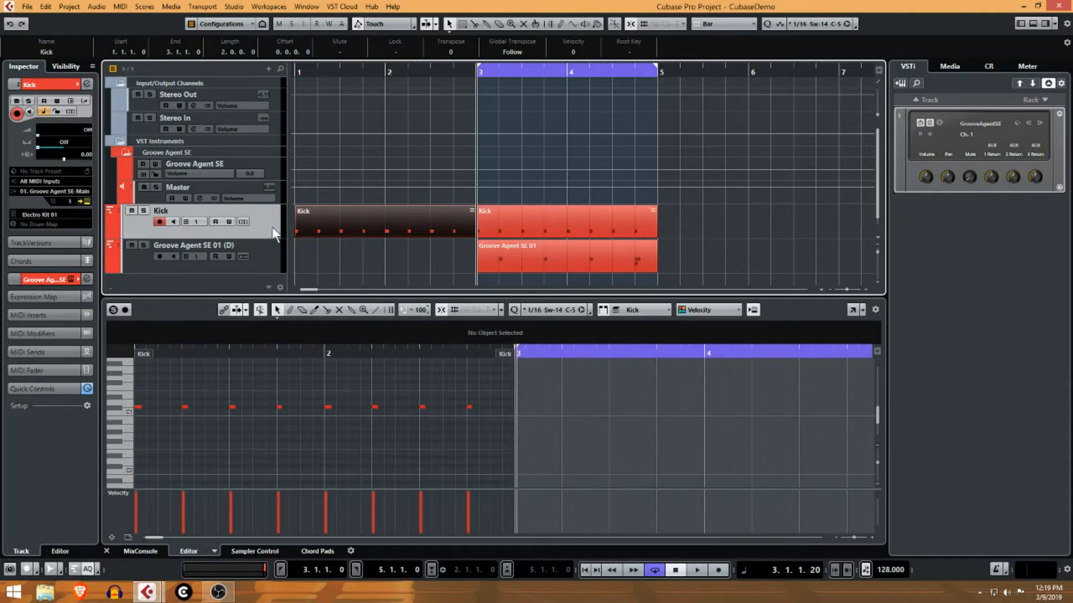
Move the Kick and Groove Agent SE 01 (D) tracks into the Groove Agent SE folder.
{"action": "left_click_drag", "start_coordinate": [272, 227], "coordinate": [170, 162]}
{"action": "left_click_drag", "start_coordinate": [258, 251], "coordinate": [179, 157]}
{"action": "left_click", "coordinate": [128, 153]}
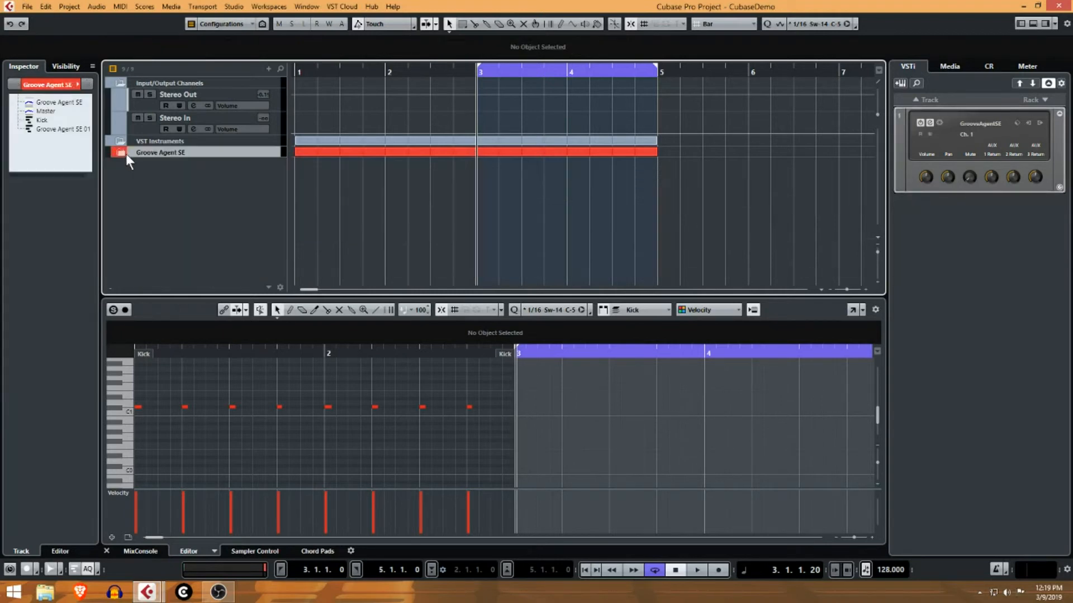
{"action": "left_click", "coordinate": [126, 153]}
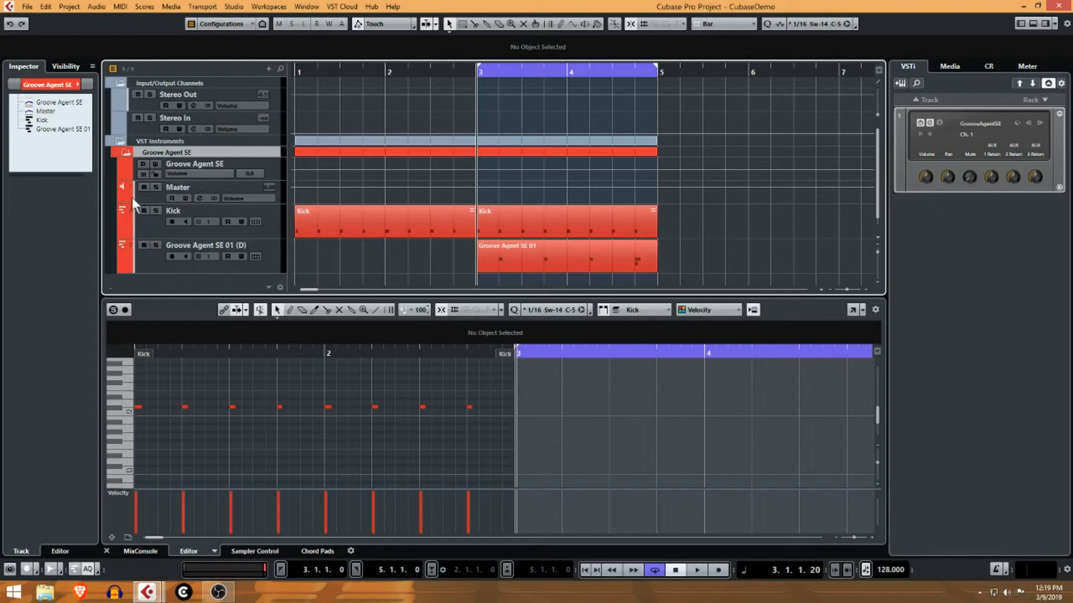
With the Master track selected, play from bar 1 and open the MixConsole showing Kick and Groove Agent SE channels.
{"action": "left_click", "coordinate": [146, 196]}
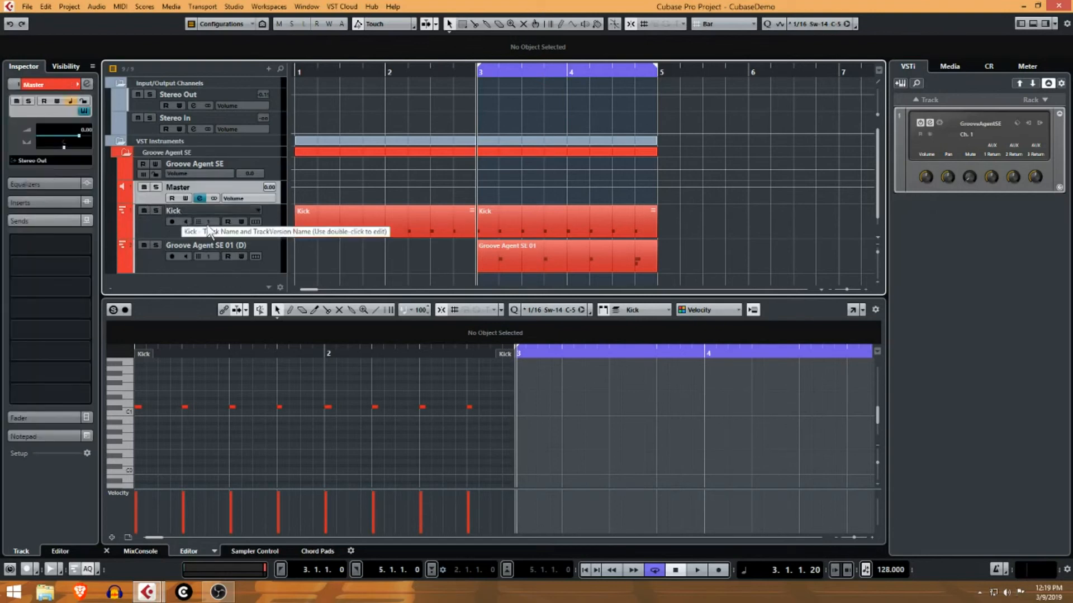
{"action": "left_click", "coordinate": [584, 570]}
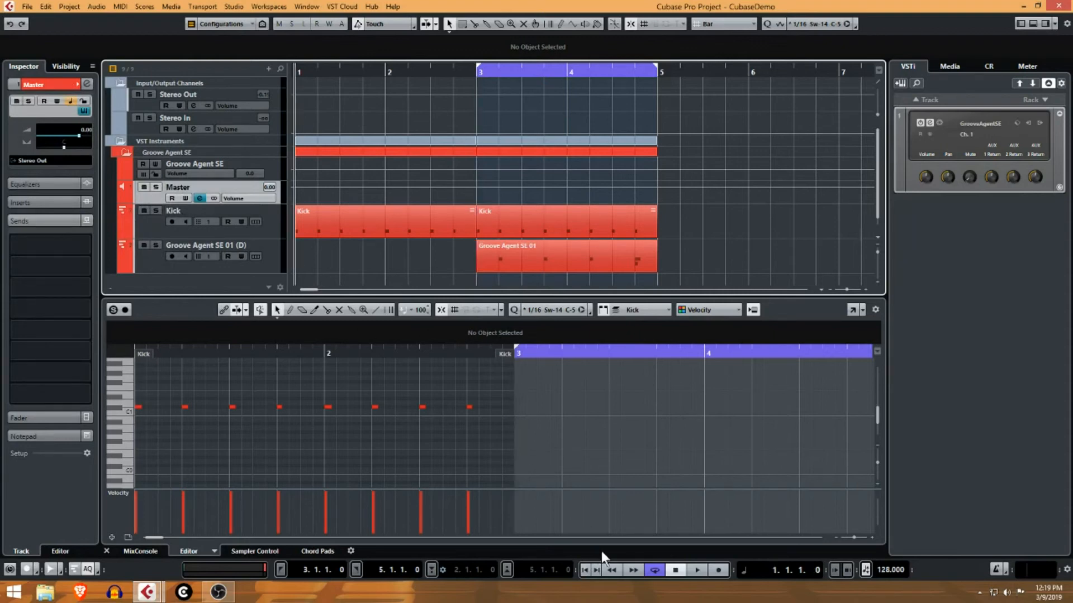
{"action": "left_click", "coordinate": [694, 570]}
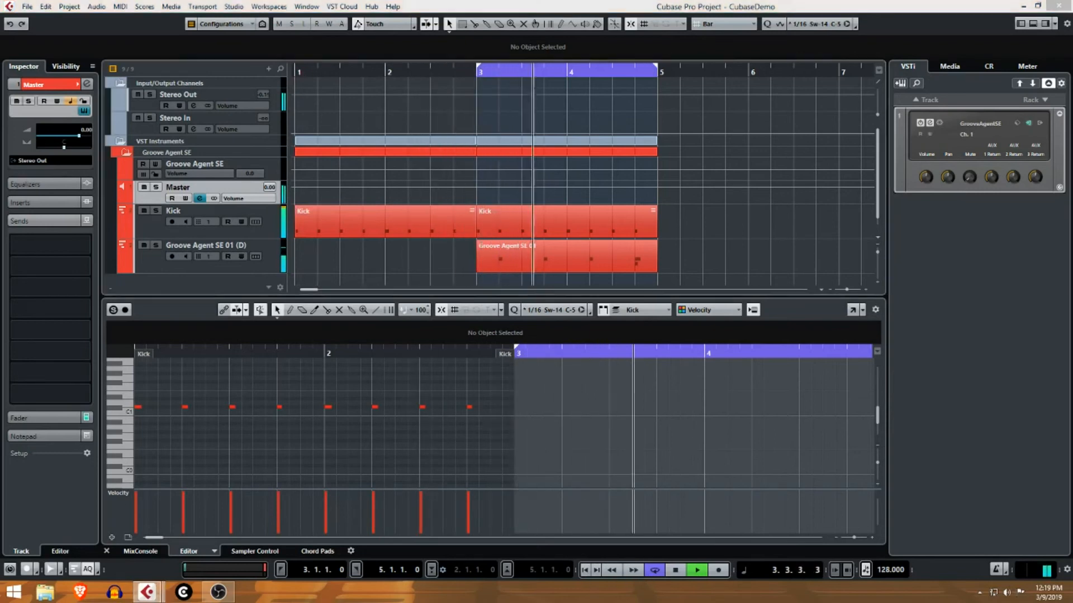
{"action": "key", "text": "F3"}
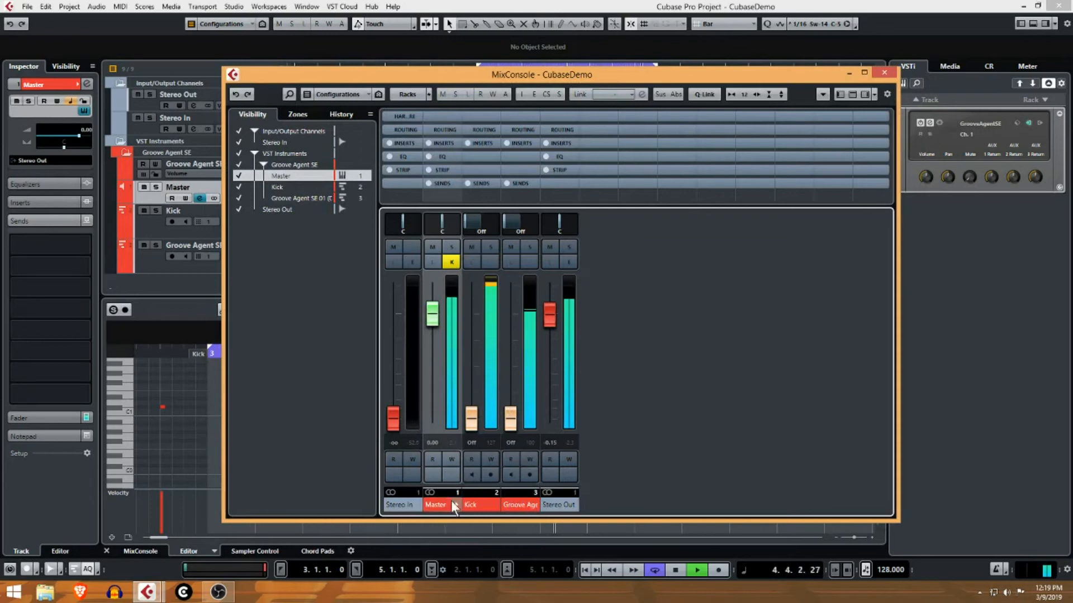
{"action": "left_click_drag", "start_coordinate": [445, 506], "coordinate": [586, 509]}
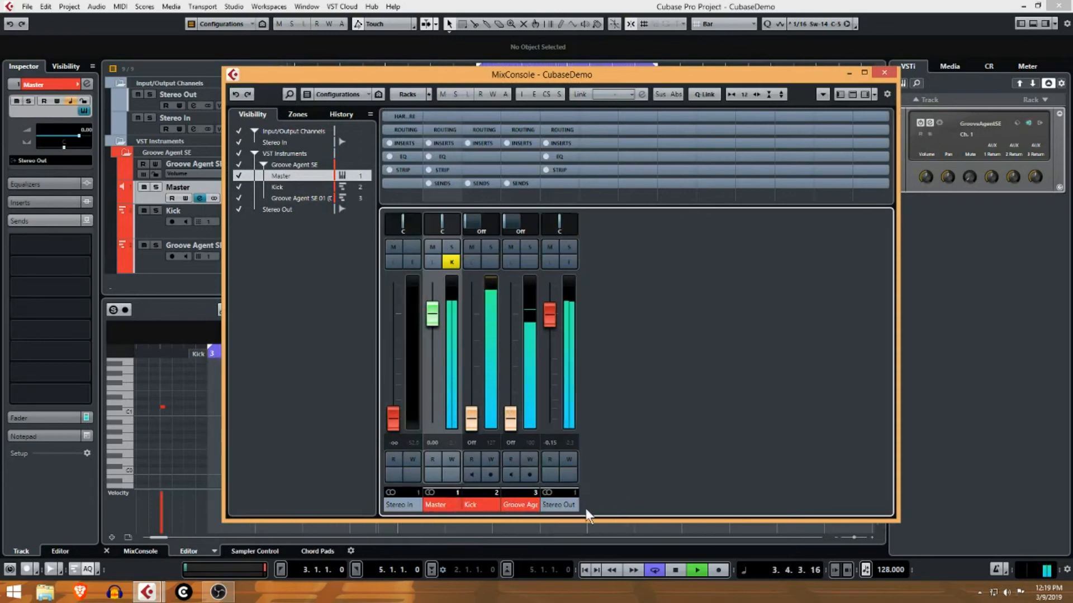